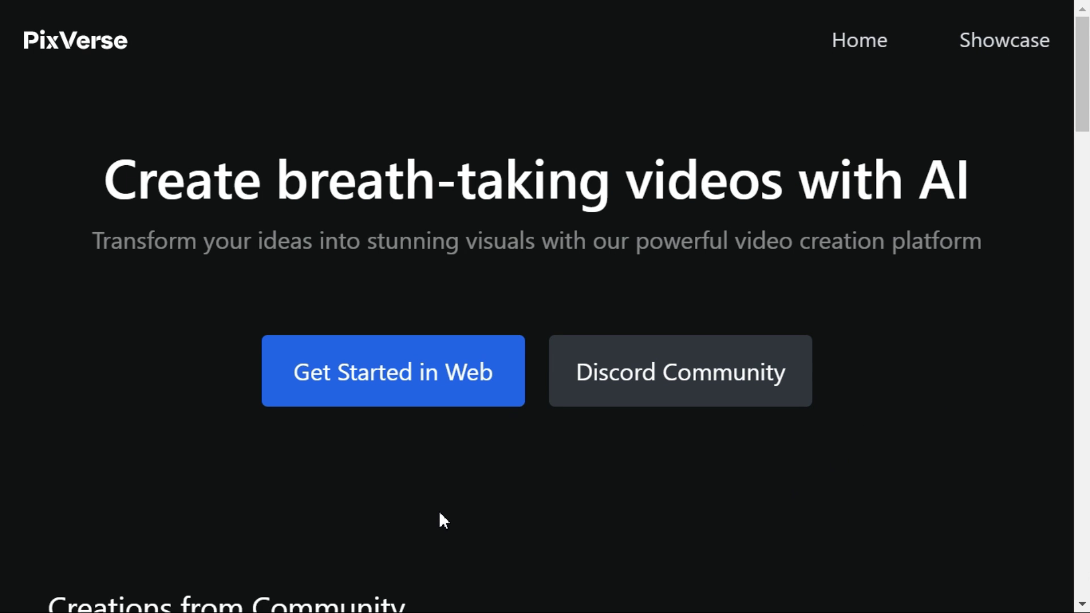
Step: Enter the PixVerse web app and start a new Text to Video creation
{"action": "left_click", "coordinate": [423, 397]}
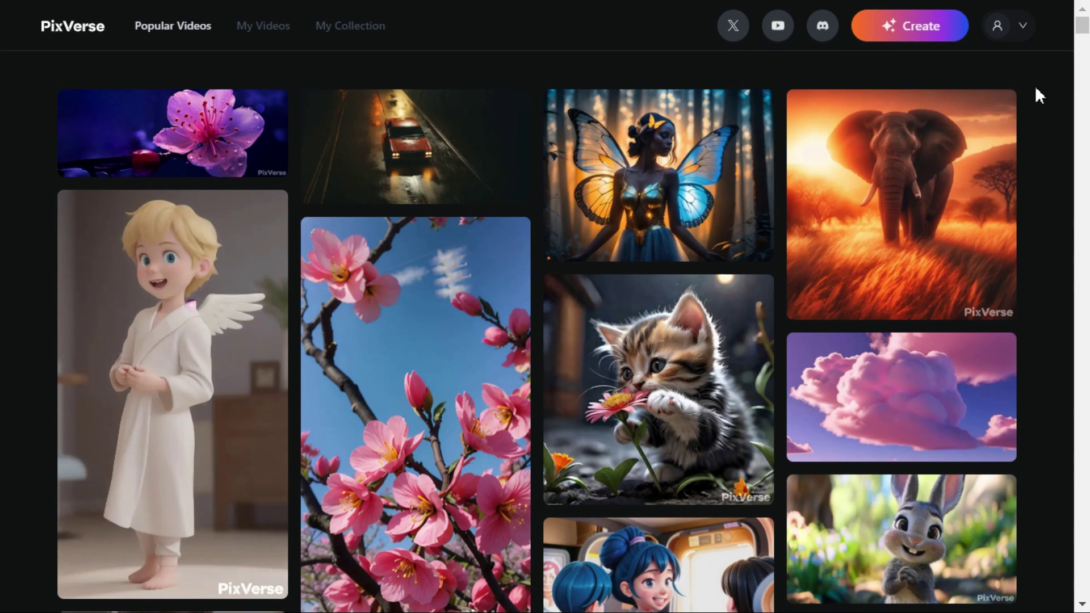
{"action": "left_click", "coordinate": [914, 35]}
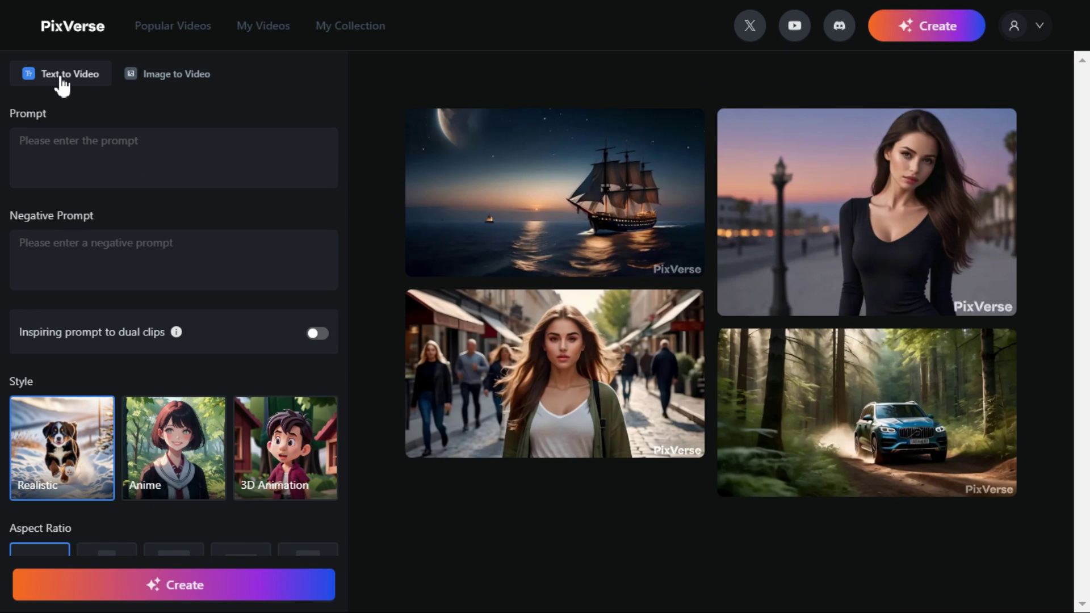
Step: Paste 'Man walking of a forgotten road in dense forest in morning' as the PixVerse prompt
{"action": "left_click", "coordinate": [68, 156]}
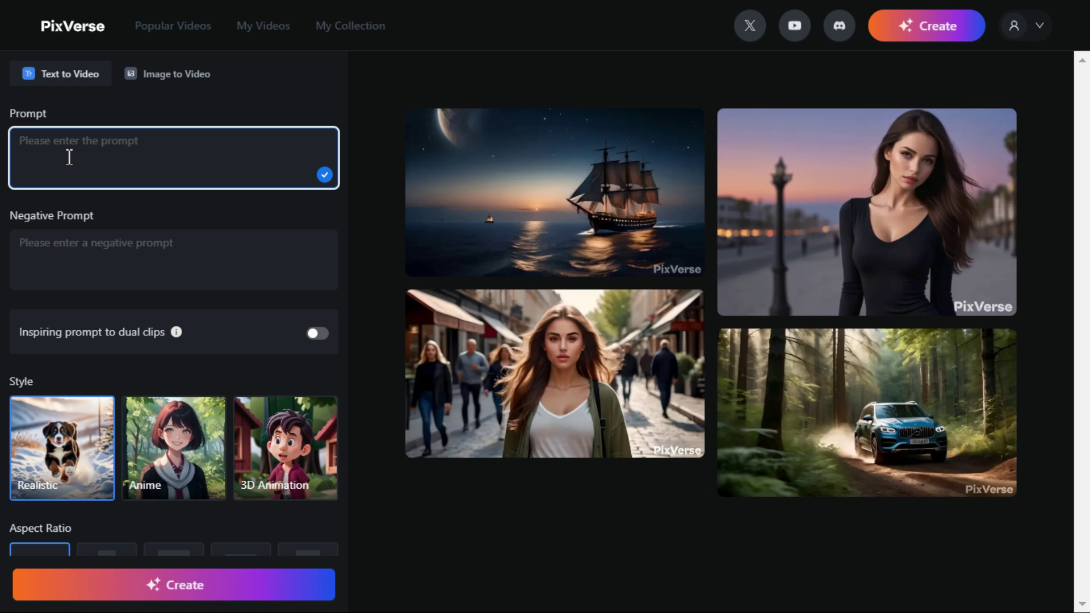
{"action": "type", "text": "Man walking of a forgotten road in dense forest in morning"}
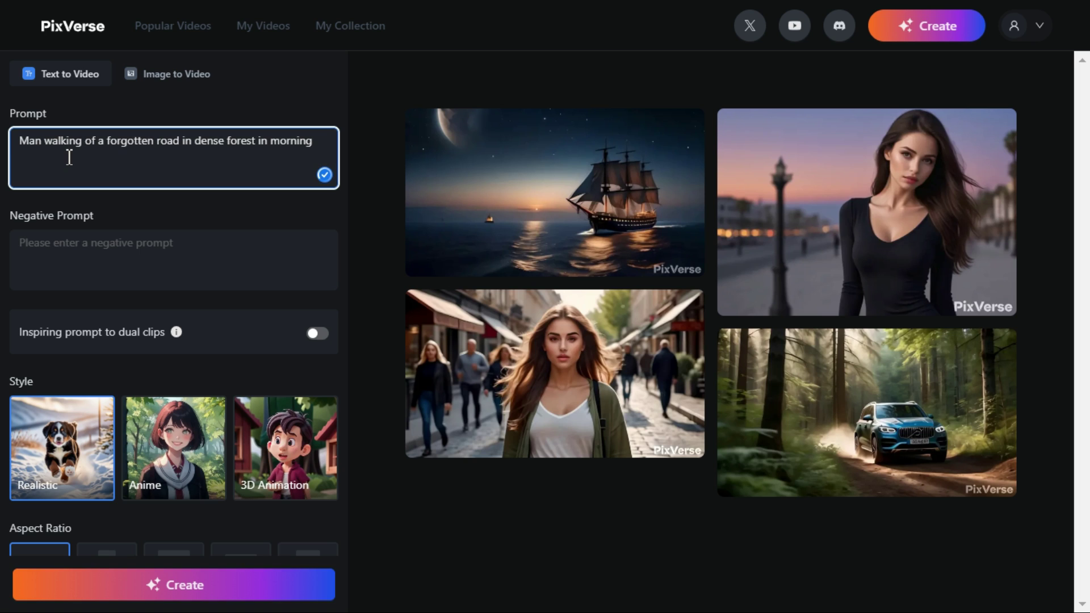
{"action": "left_click", "coordinate": [65, 253]}
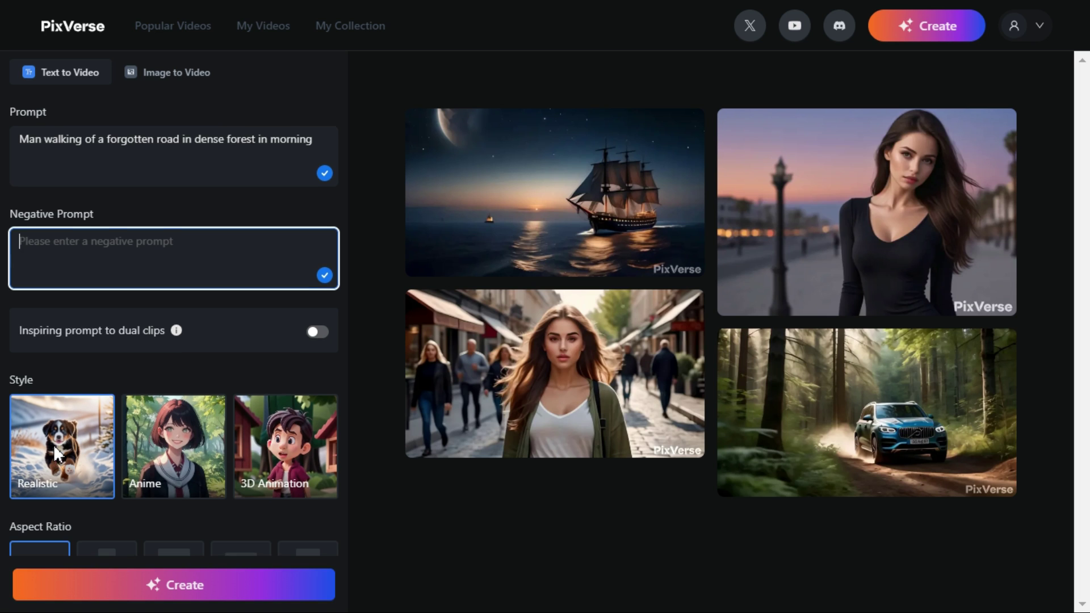
Step: Re-roll the seed several times, ending at 677462088
{"action": "scroll", "coordinate": [62, 446], "scroll_direction": "down", "scroll_amount": 3}
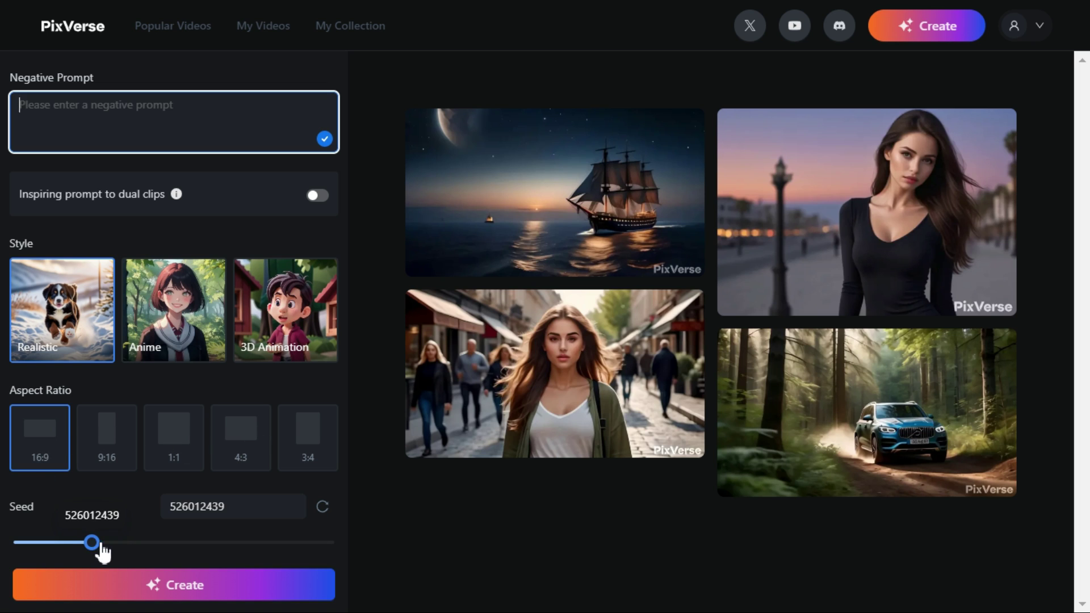
{"action": "left_click_drag", "start_coordinate": [101, 545], "coordinate": [199, 543]}
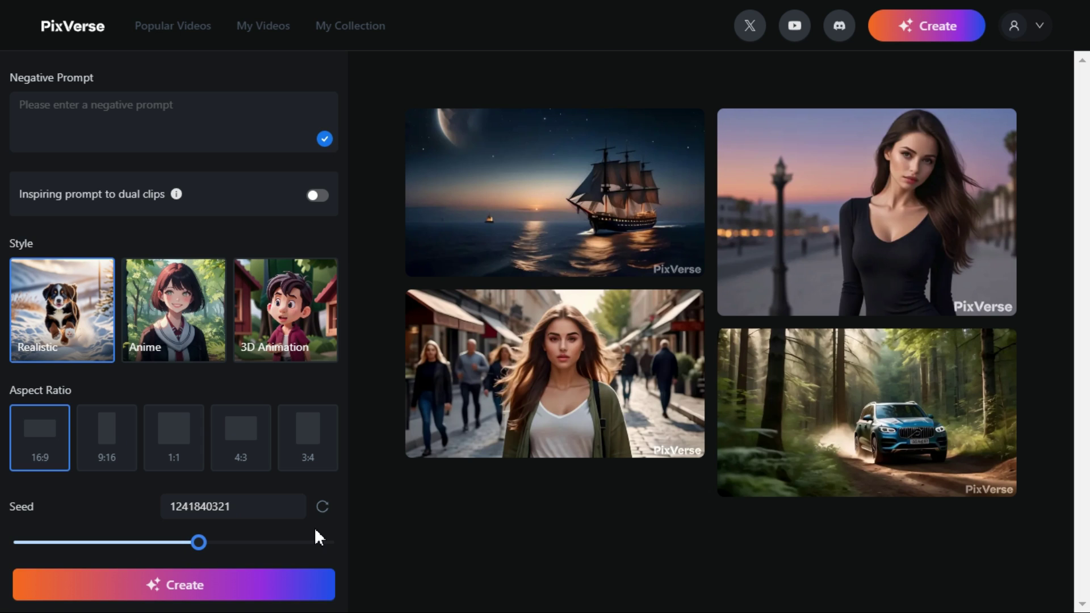
{"action": "left_click", "coordinate": [323, 507]}
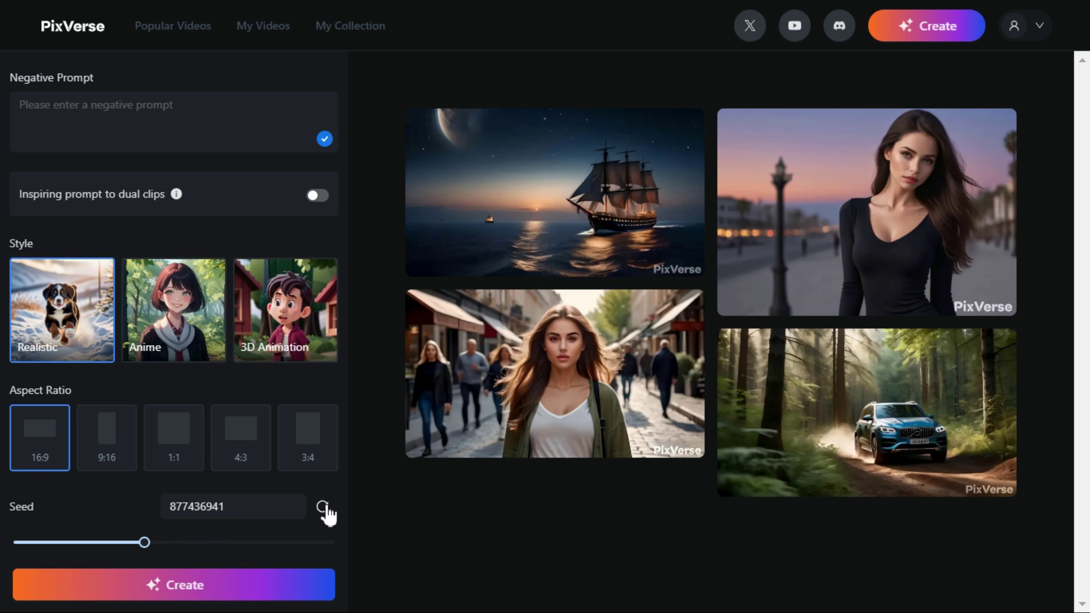
{"action": "left_click", "coordinate": [323, 507]}
{"action": "left_click", "coordinate": [323, 508]}
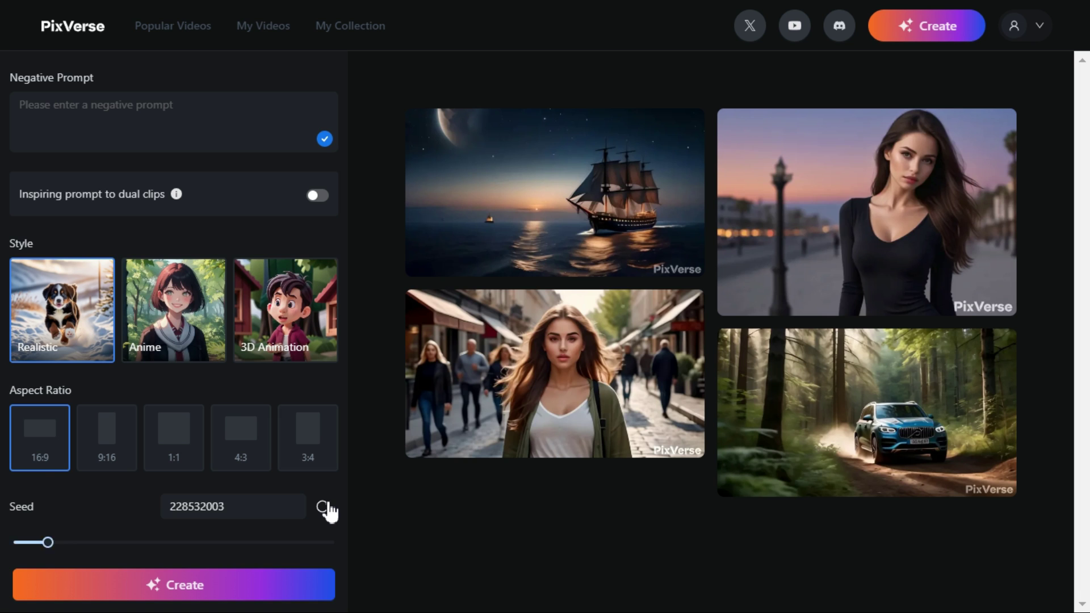
{"action": "left_click", "coordinate": [323, 507]}
{"action": "left_click", "coordinate": [323, 507]}
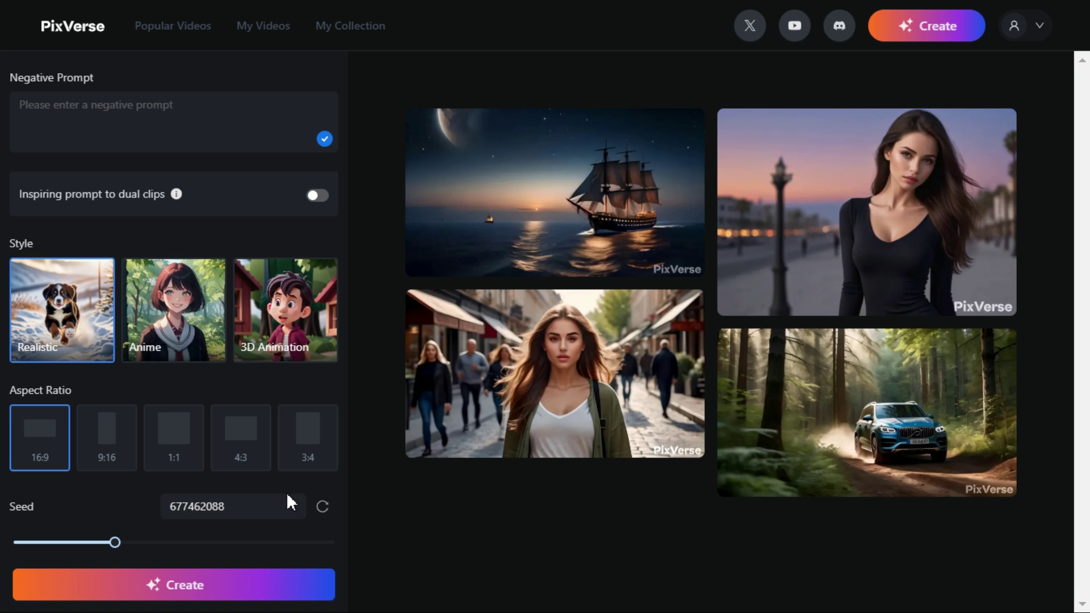
Step: Generate the forest-walk video and open its detail page
{"action": "left_click", "coordinate": [208, 592]}
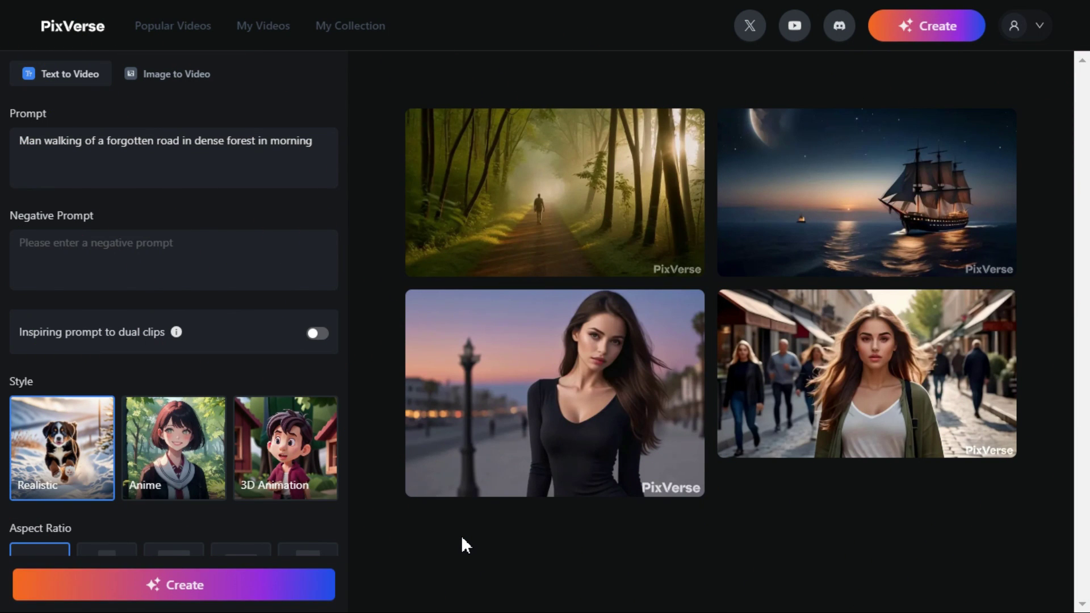
{"action": "mouse_move", "coordinate": [523, 170]}
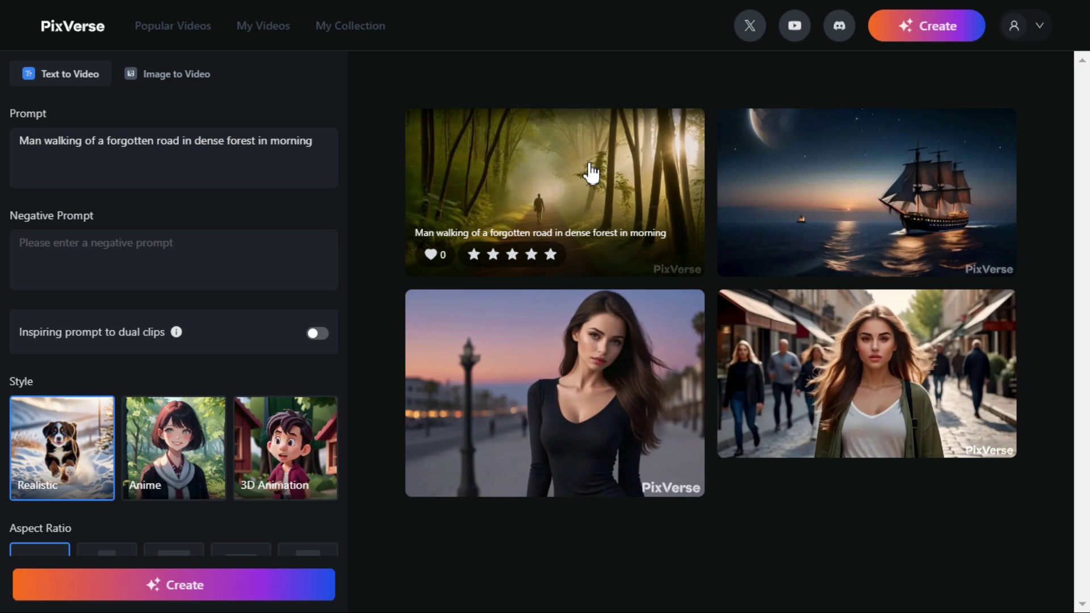
{"action": "left_click", "coordinate": [583, 179]}
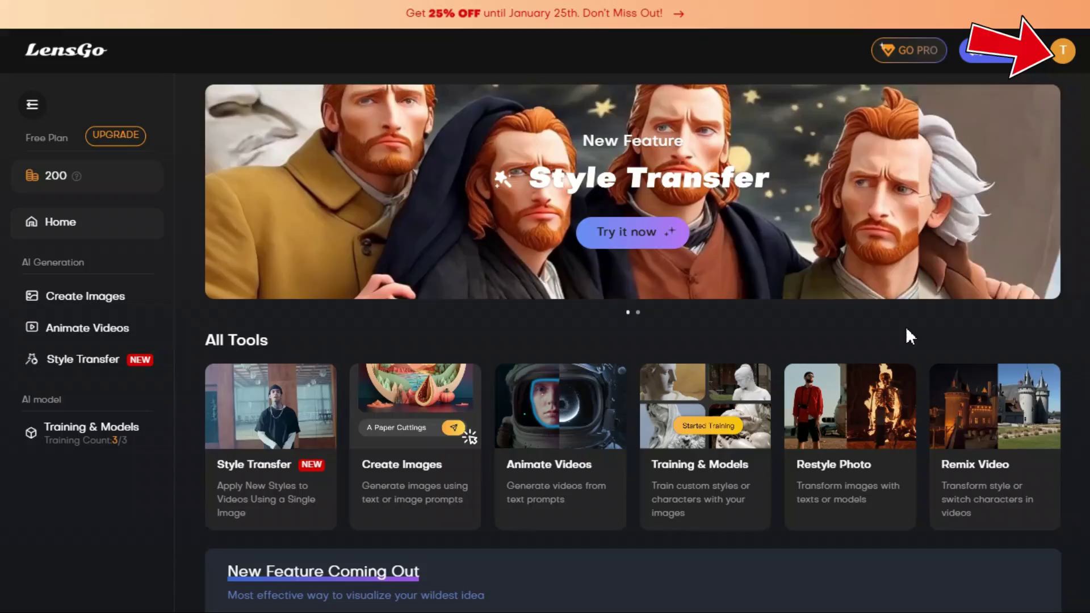
Step: Check the LensGo account menu, then go to Animate Videos
{"action": "left_click", "coordinate": [1062, 57]}
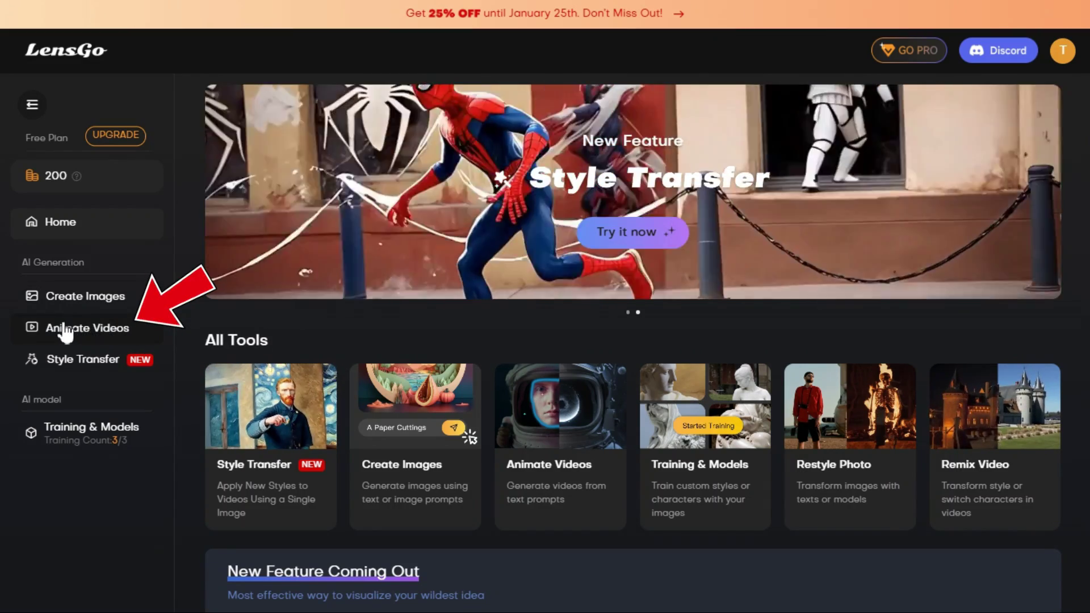
{"action": "left_click", "coordinate": [65, 328]}
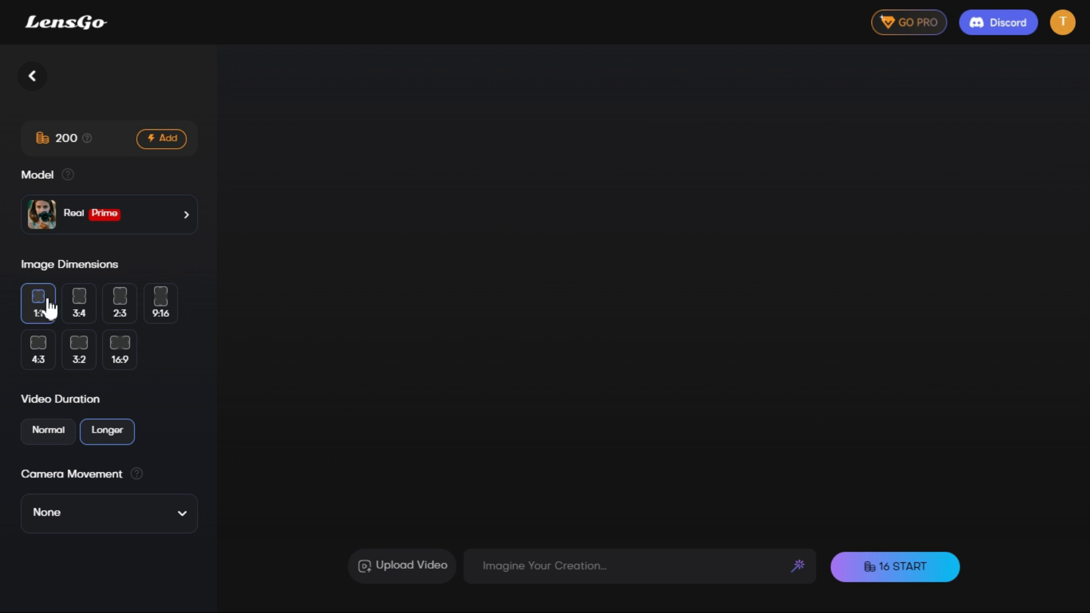
Step: Browse the model list and keep the Real model
{"action": "mouse_move", "coordinate": [87, 142]}
{"action": "left_click", "coordinate": [181, 219]}
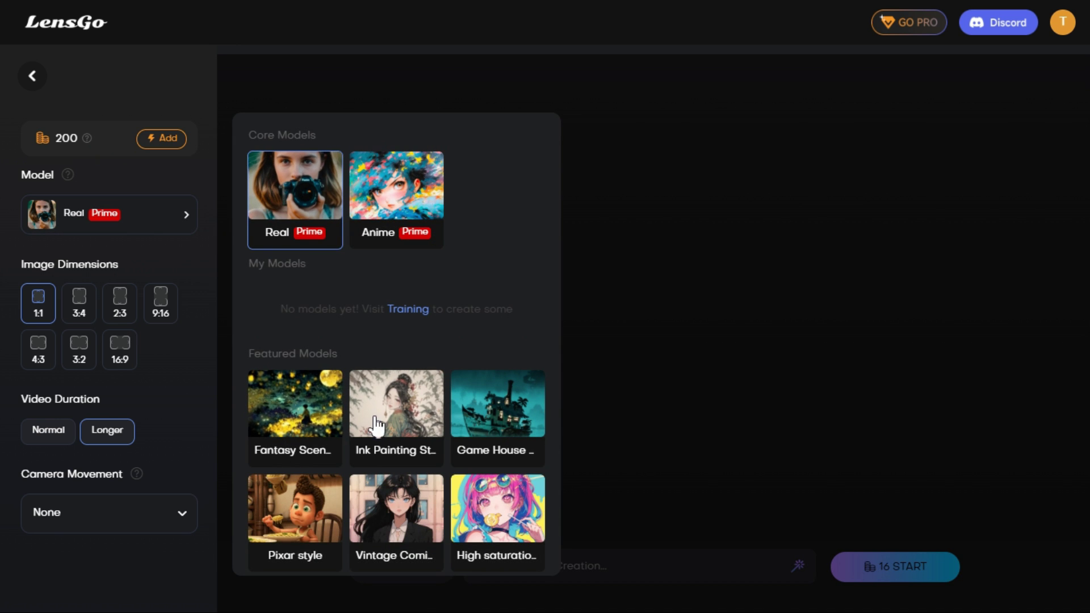
{"action": "scroll", "coordinate": [335, 320], "scroll_direction": "down", "scroll_amount": 4}
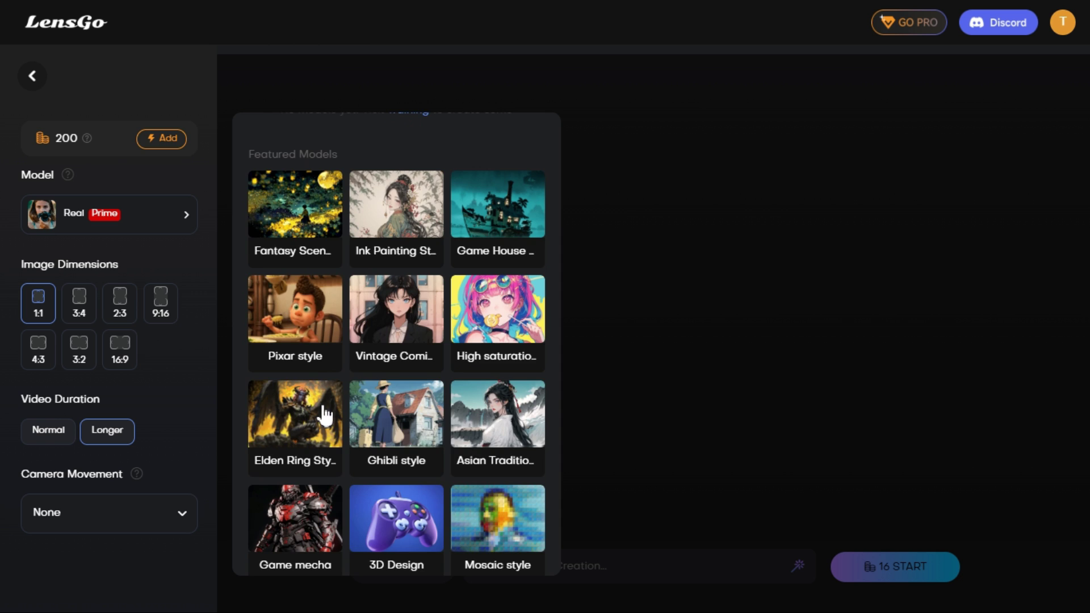
{"action": "scroll", "coordinate": [506, 414], "scroll_direction": "down", "scroll_amount": 5}
{"action": "scroll", "coordinate": [508, 418], "scroll_direction": "up", "scroll_amount": 9}
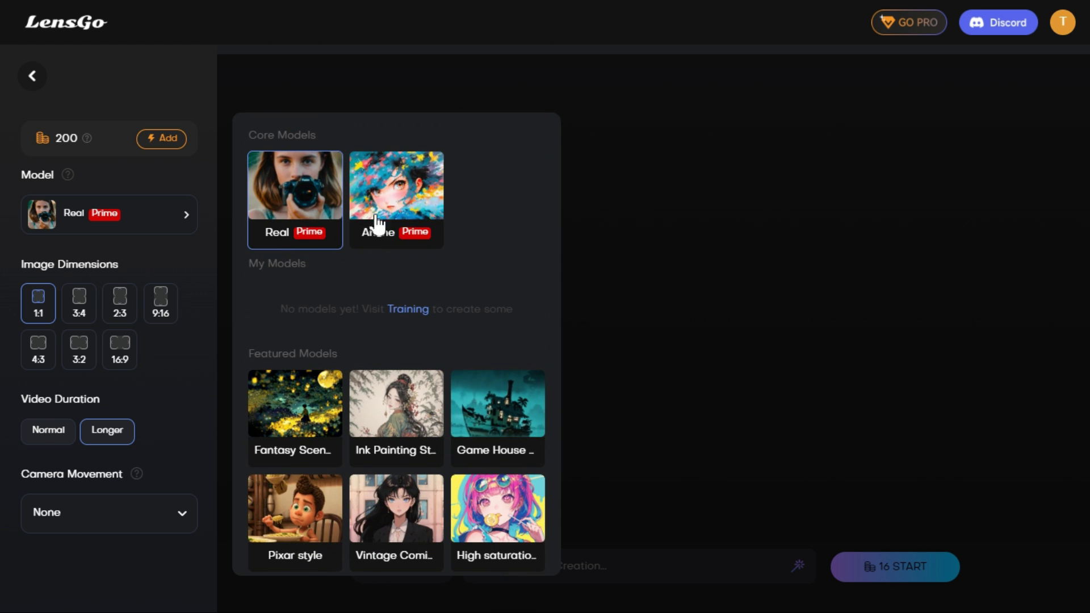
{"action": "left_click", "coordinate": [144, 249]}
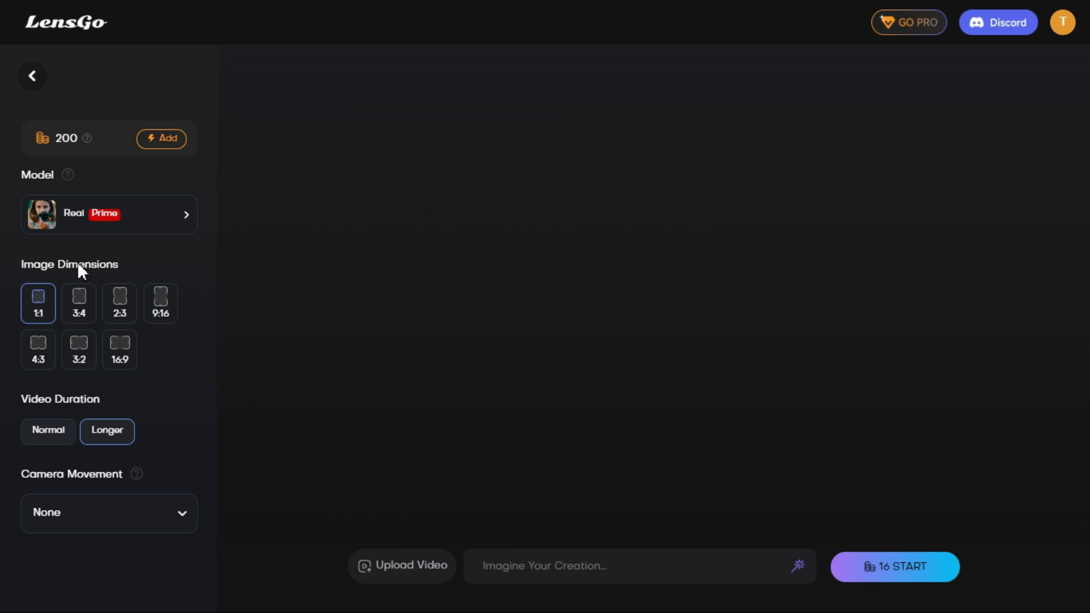
Step: Set image dimensions to 16:9 and leave camera movement at None
{"action": "left_click", "coordinate": [128, 311]}
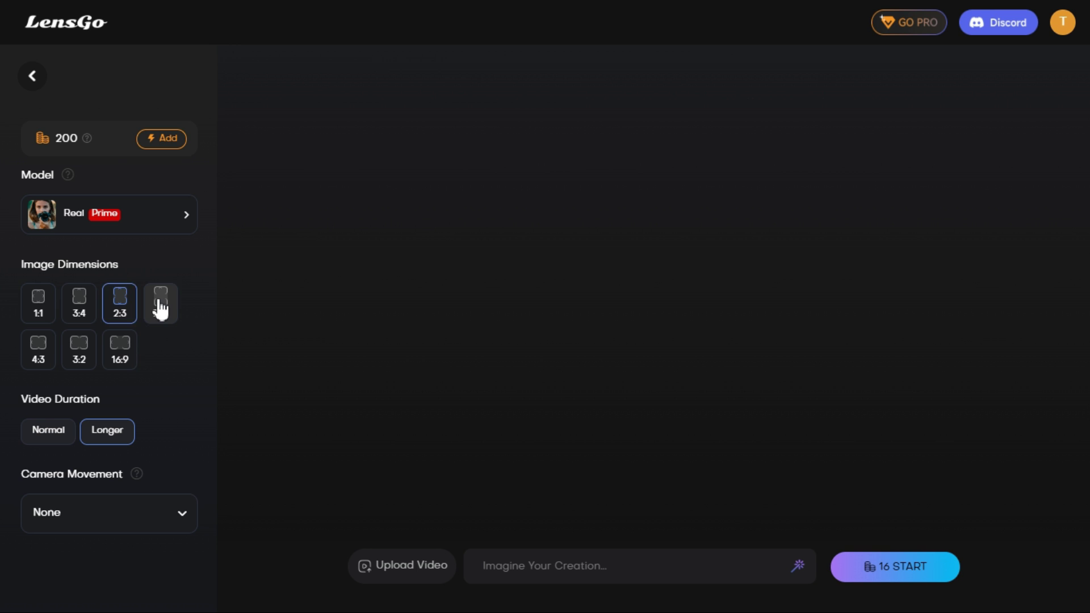
{"action": "left_click", "coordinate": [160, 310]}
{"action": "left_click", "coordinate": [129, 351]}
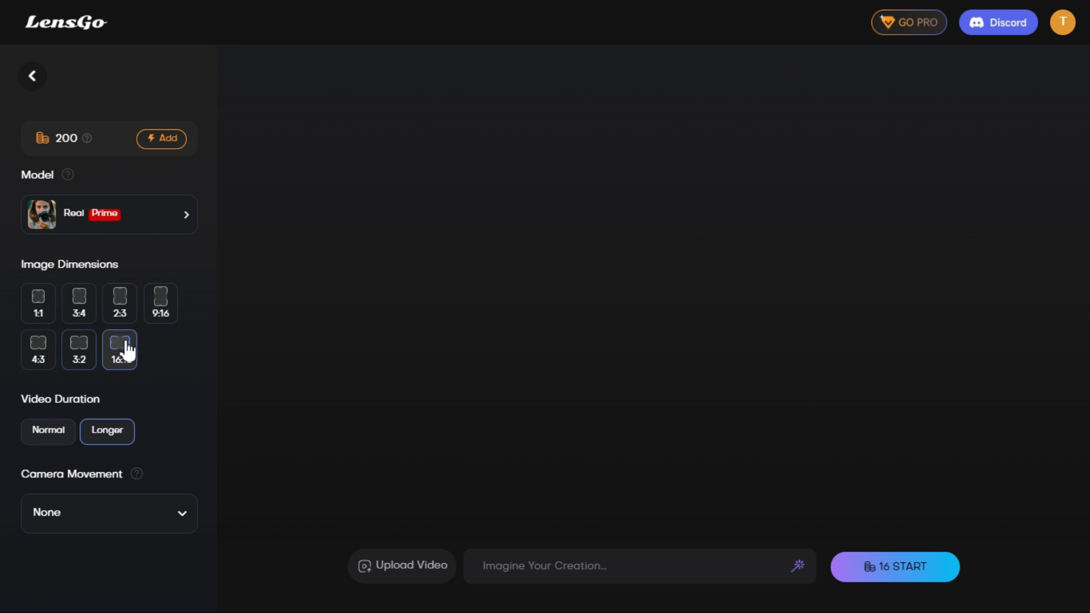
{"action": "scroll", "coordinate": [168, 357], "scroll_direction": "down", "scroll_amount": 1}
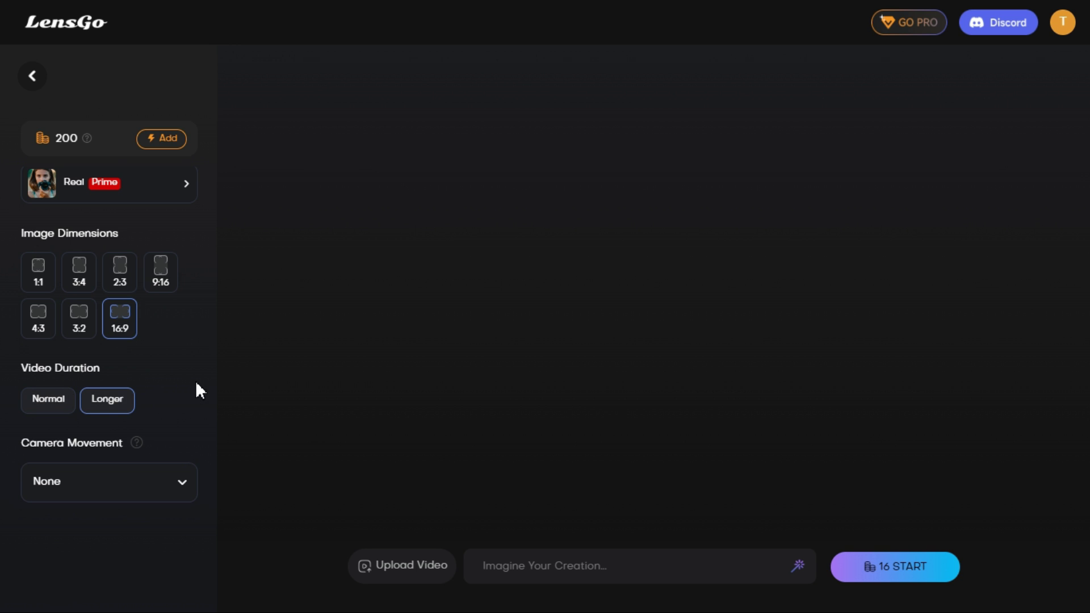
{"action": "left_click", "coordinate": [182, 483]}
{"action": "scroll", "coordinate": [188, 496], "scroll_direction": "down", "scroll_amount": 1}
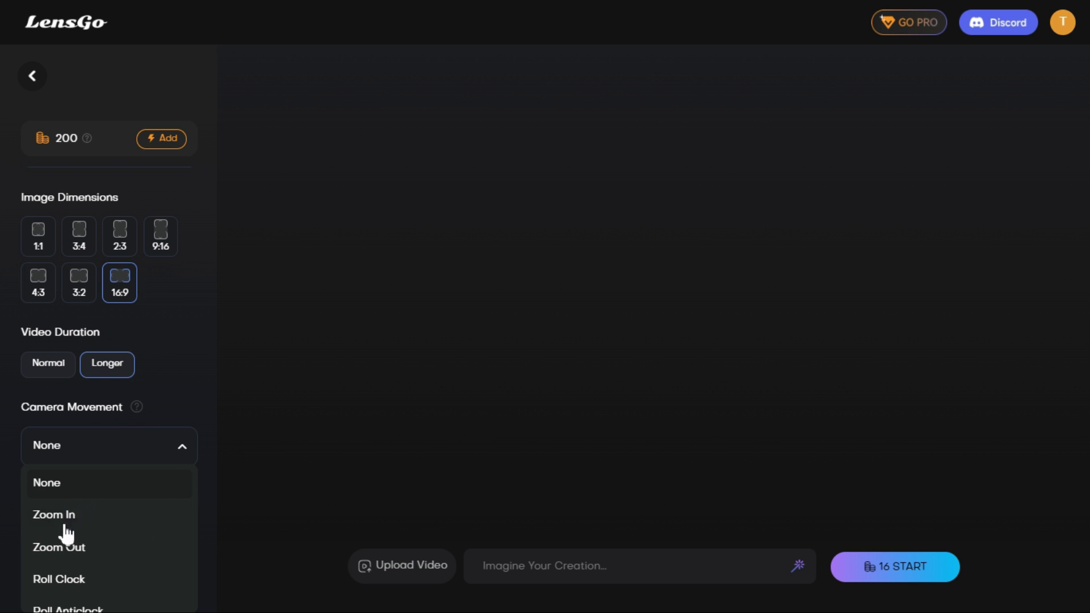
{"action": "left_click", "coordinate": [174, 402]}
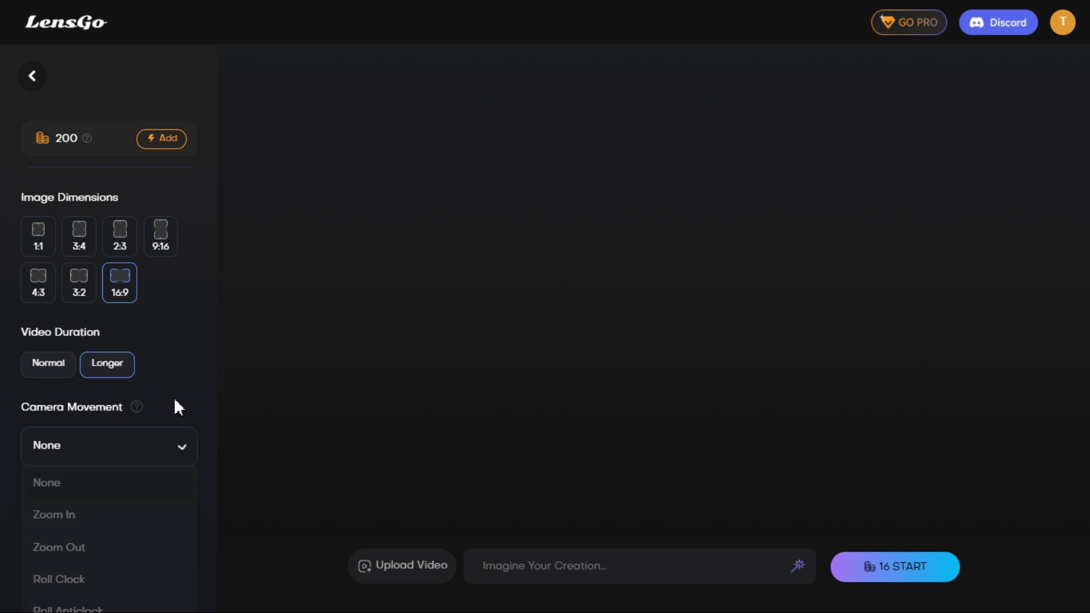
Step: Generate a video from the pasted prompt about teens meeting under cherry blossoms
{"action": "left_click", "coordinate": [518, 572]}
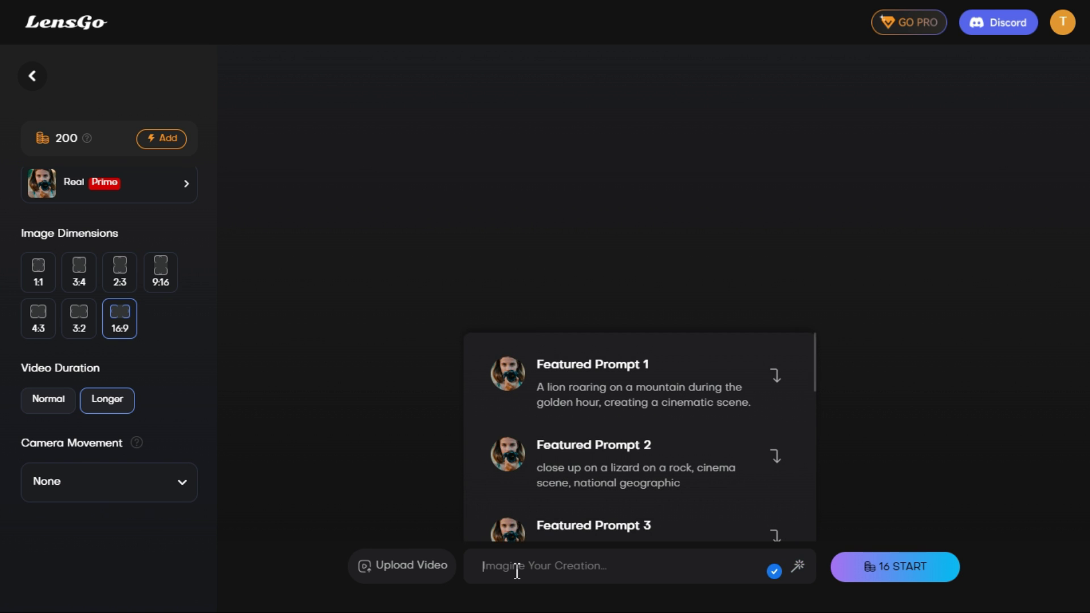
{"action": "type", "text": "Emily and Alex, both sixteen, met under the blooming cherry blossoms in their quaint town."}
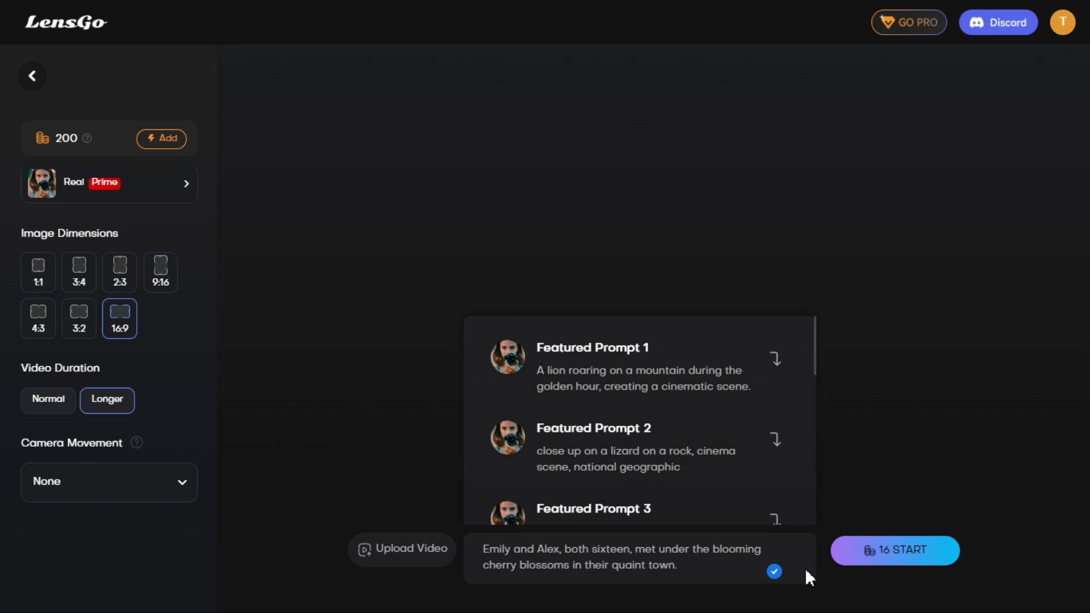
{"action": "key", "text": "Return"}
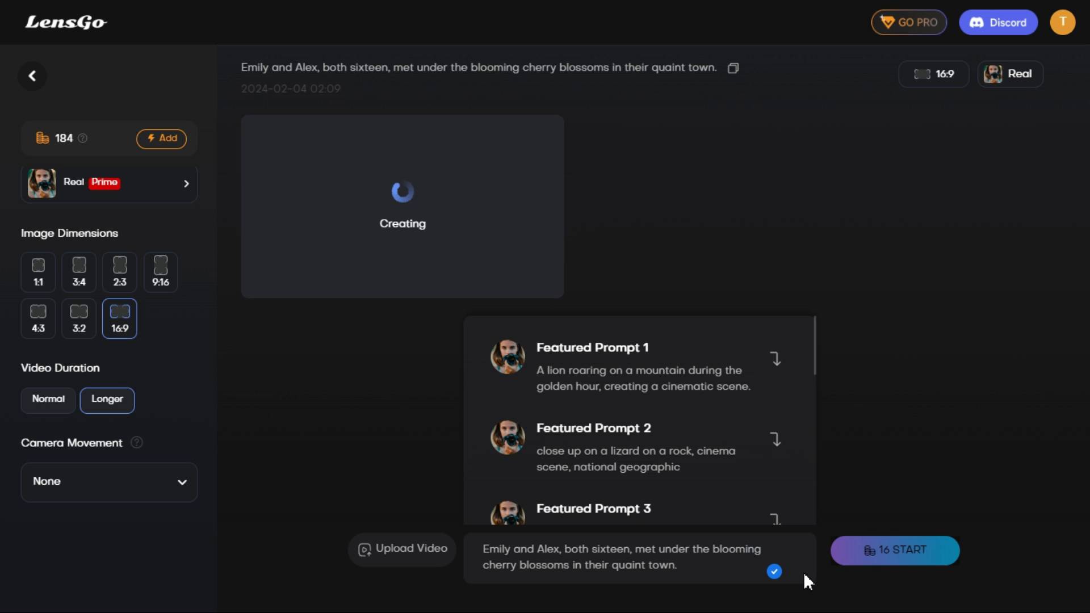
{"action": "left_click", "coordinate": [382, 427]}
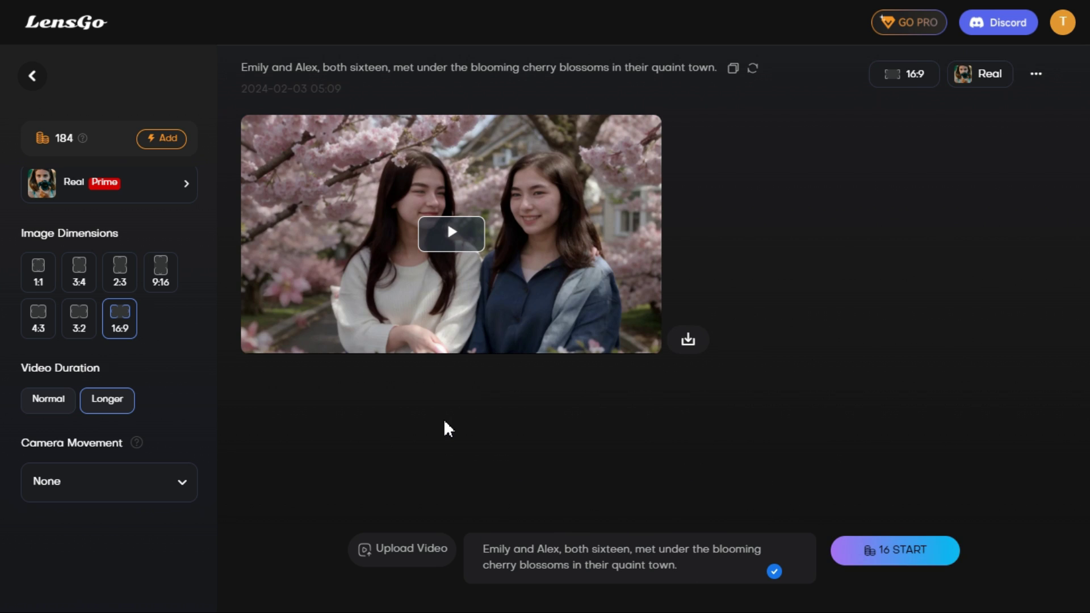
Step: Watch the cherry-blossom video full screen, then download it
{"action": "left_click", "coordinate": [450, 234]}
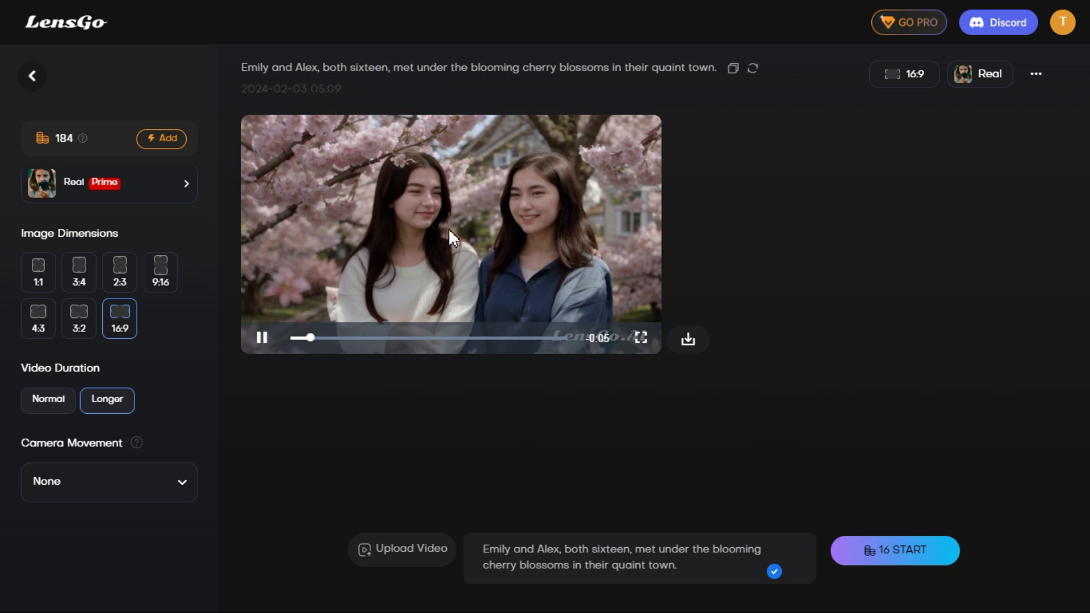
{"action": "left_click", "coordinate": [641, 339]}
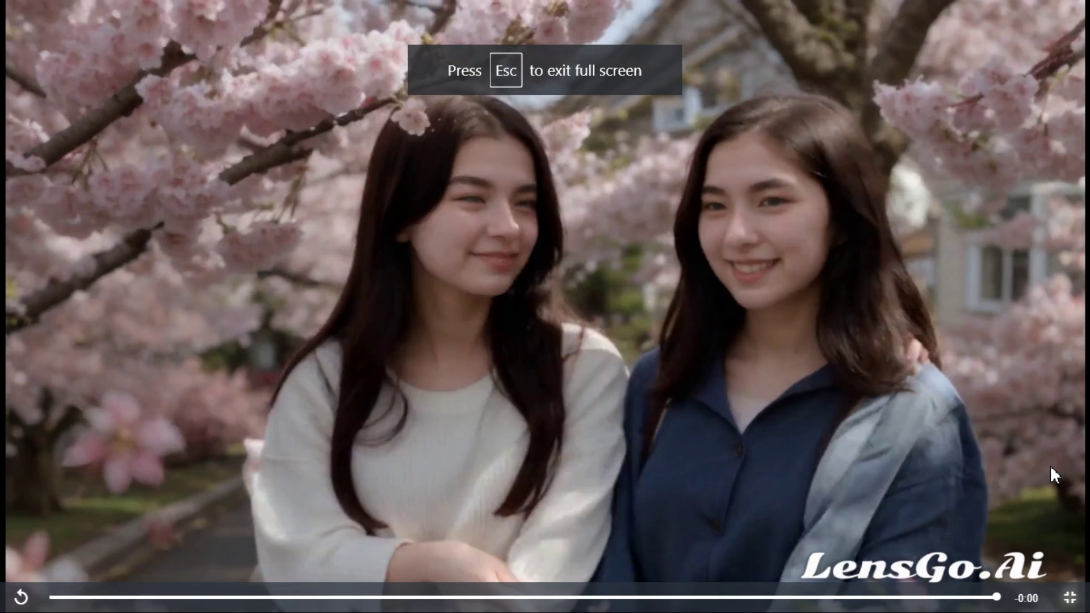
{"action": "left_click", "coordinate": [1070, 599]}
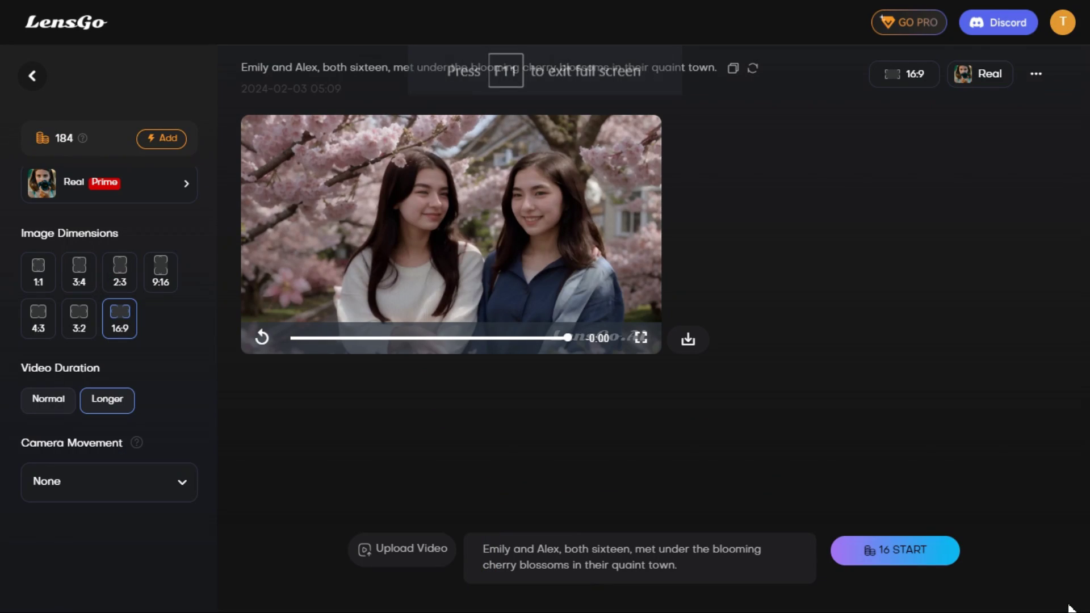
{"action": "left_click", "coordinate": [693, 343]}
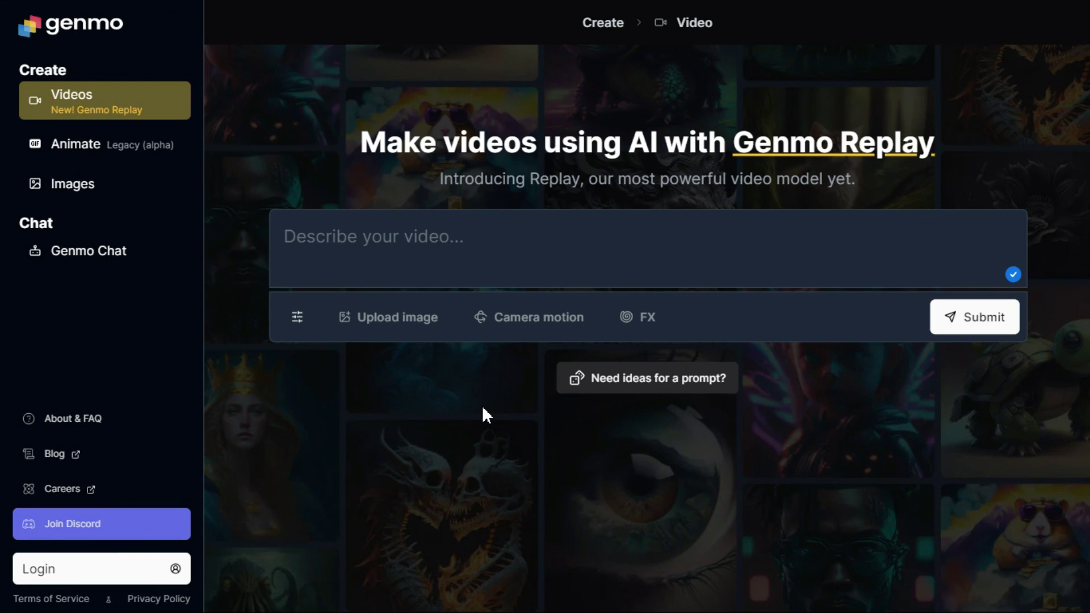
Step: Log in to Genmo with a Google account
{"action": "left_click", "coordinate": [130, 572]}
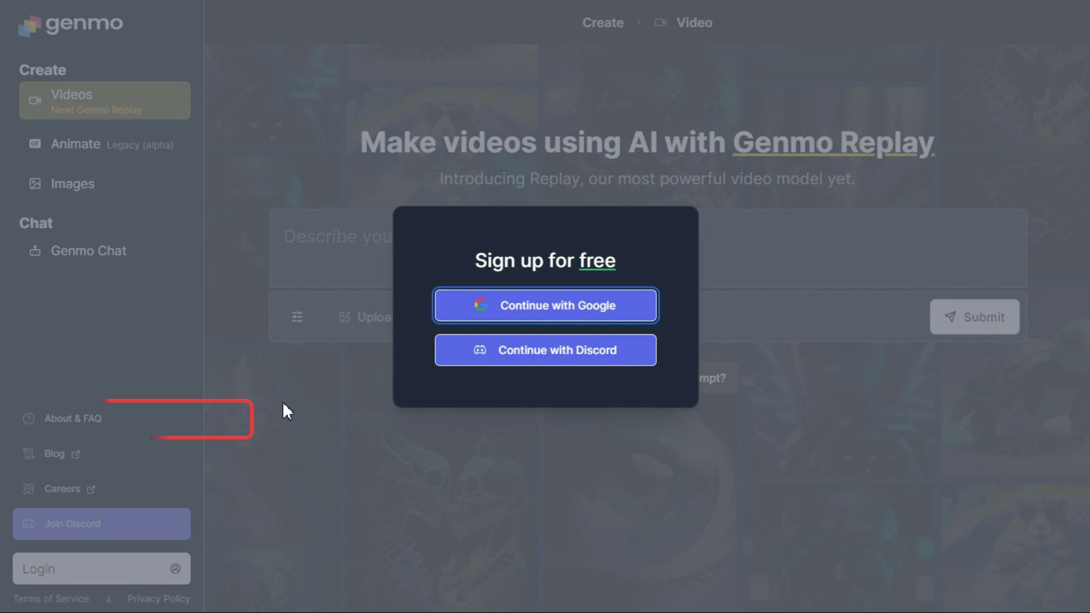
{"action": "left_click", "coordinate": [588, 311]}
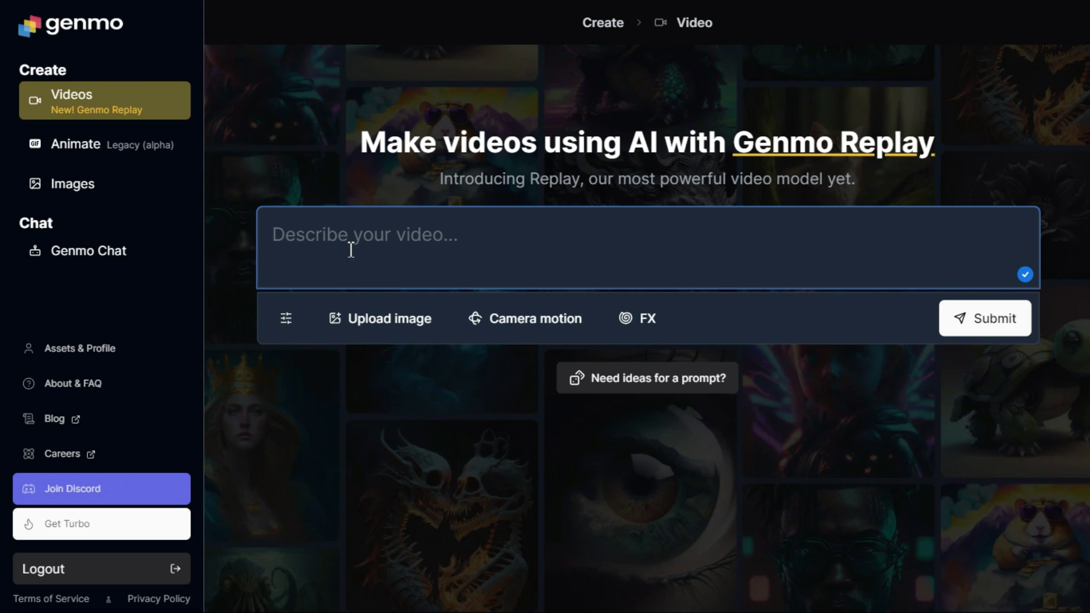
Step: Set Genmo's video settings to 16:9 aspect ratio, 4 s duration and 2x batch
{"action": "left_click", "coordinate": [287, 328]}
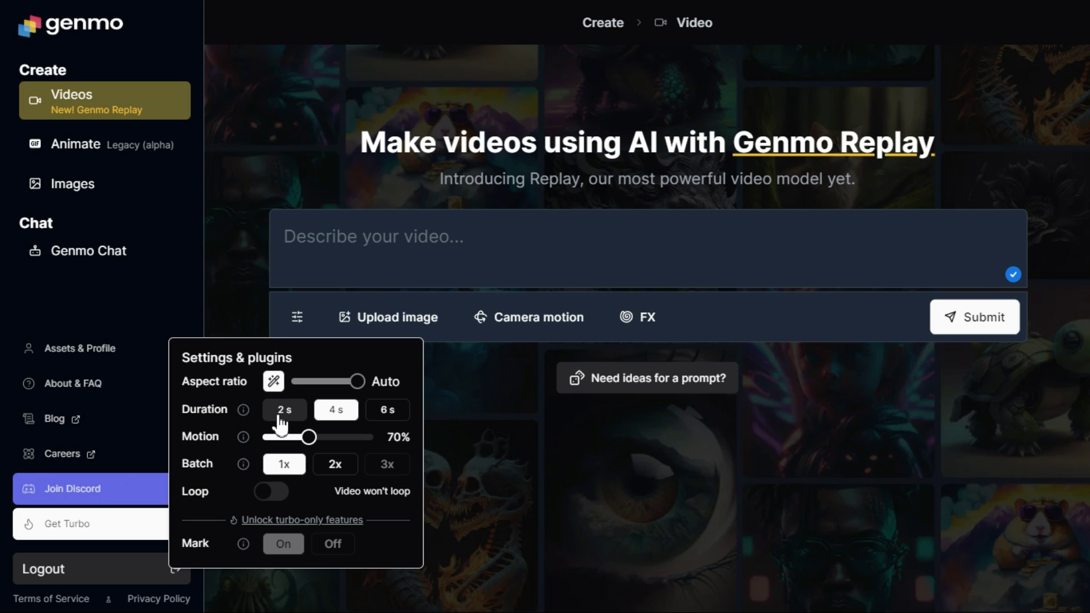
{"action": "left_click", "coordinate": [274, 382]}
{"action": "mouse_move", "coordinate": [356, 383]}
{"action": "left_mouse_down"}
{"action": "mouse_move", "coordinate": [293, 383]}
{"action": "mouse_move", "coordinate": [370, 382]}
{"action": "left_mouse_up"}
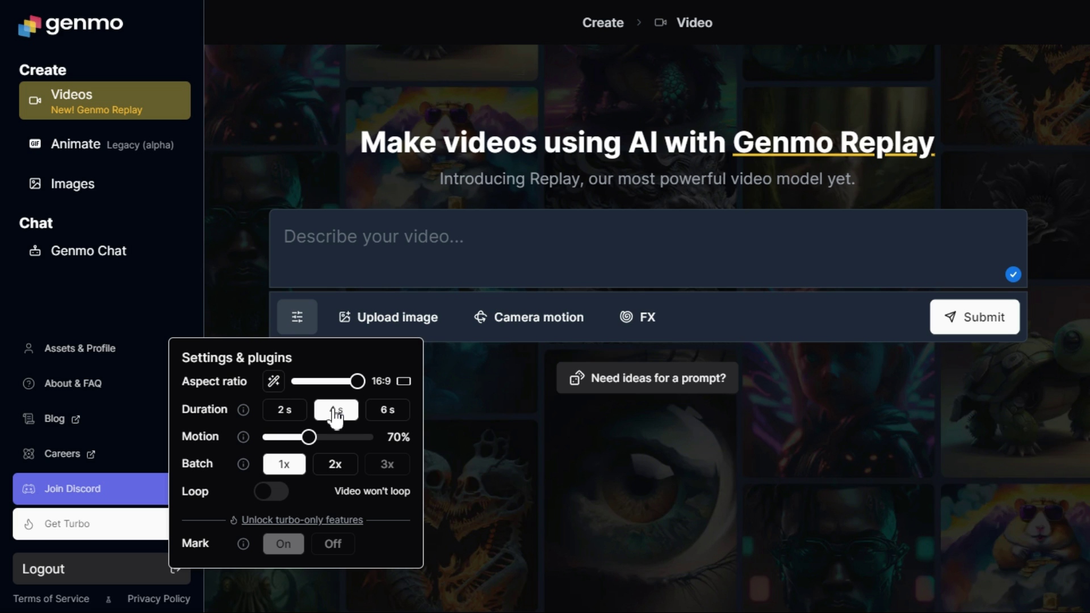
{"action": "left_click", "coordinate": [397, 413]}
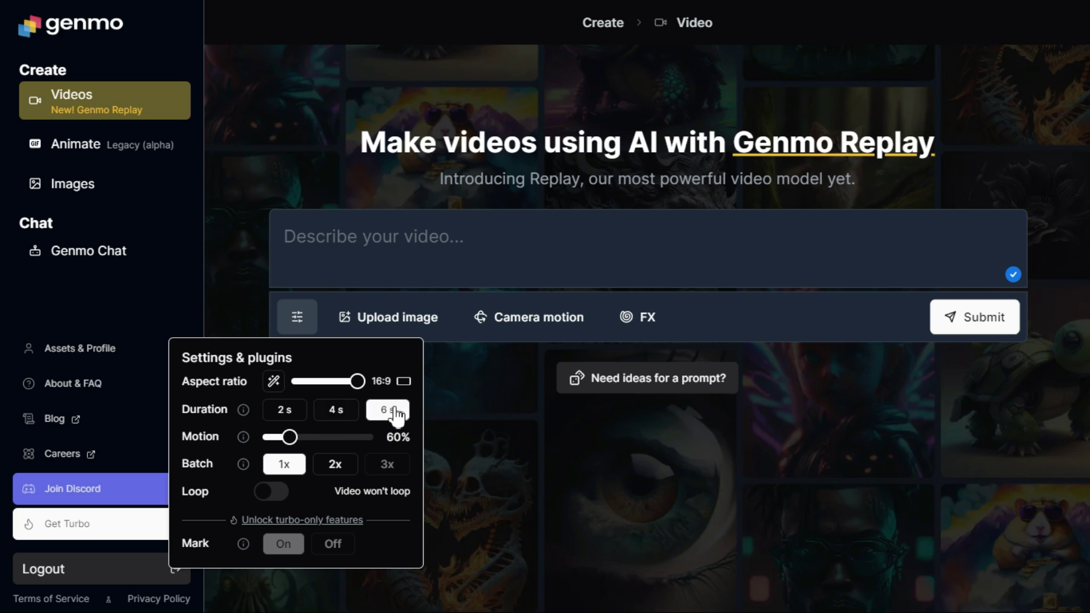
{"action": "left_click", "coordinate": [353, 415]}
{"action": "mouse_move", "coordinate": [197, 443]}
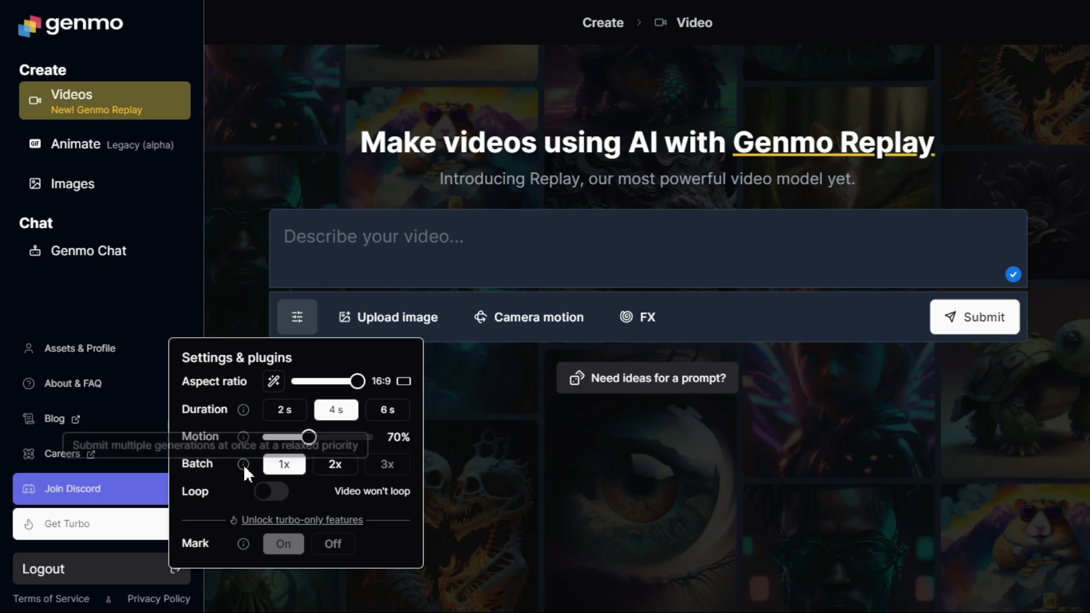
{"action": "mouse_move", "coordinate": [219, 466]}
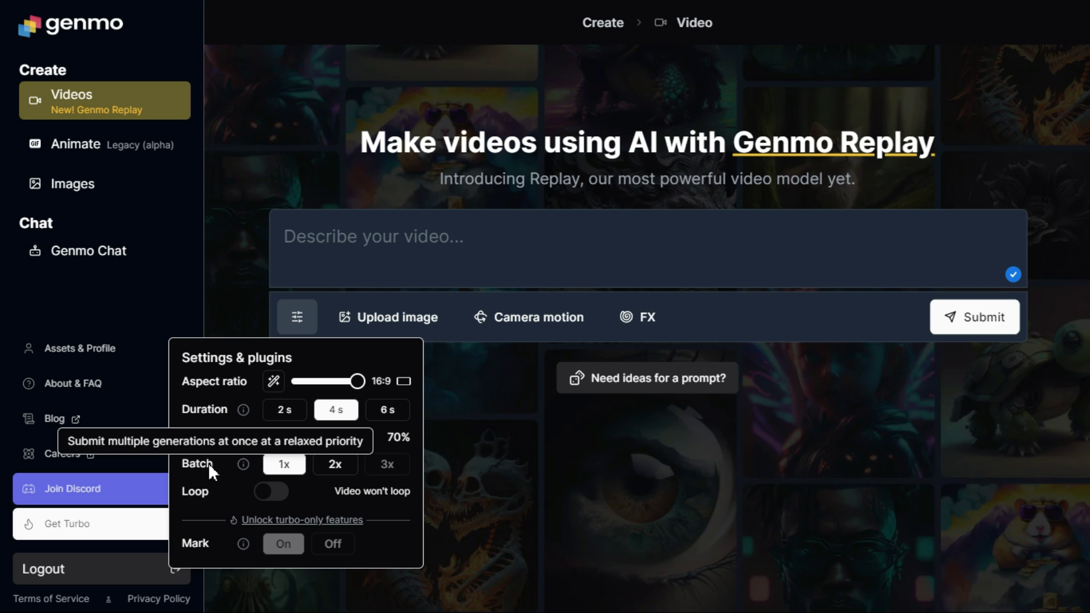
{"action": "left_click", "coordinate": [336, 465]}
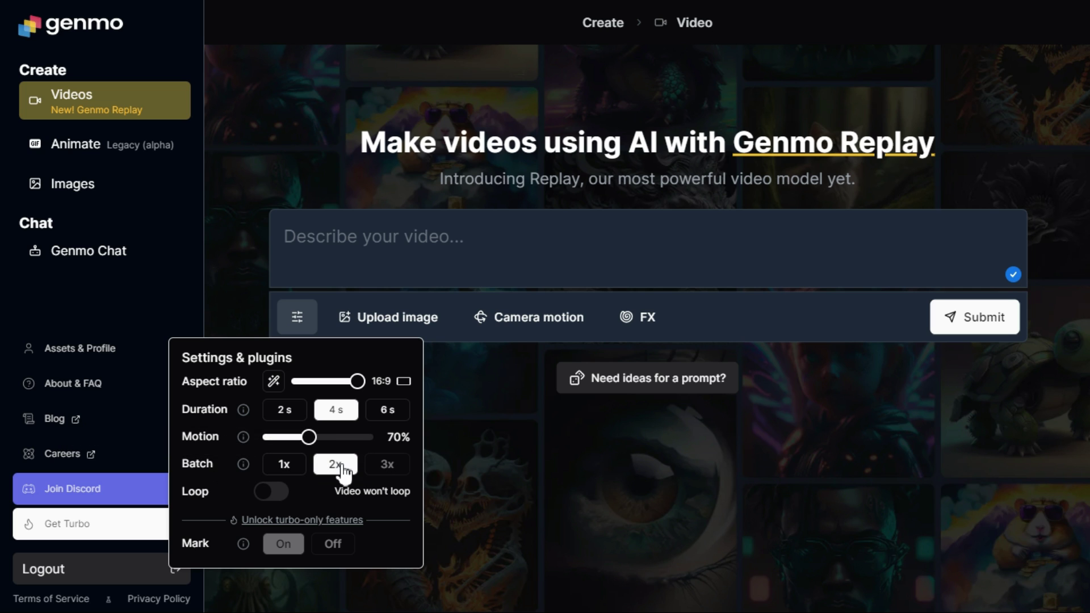
{"action": "left_click", "coordinate": [485, 423]}
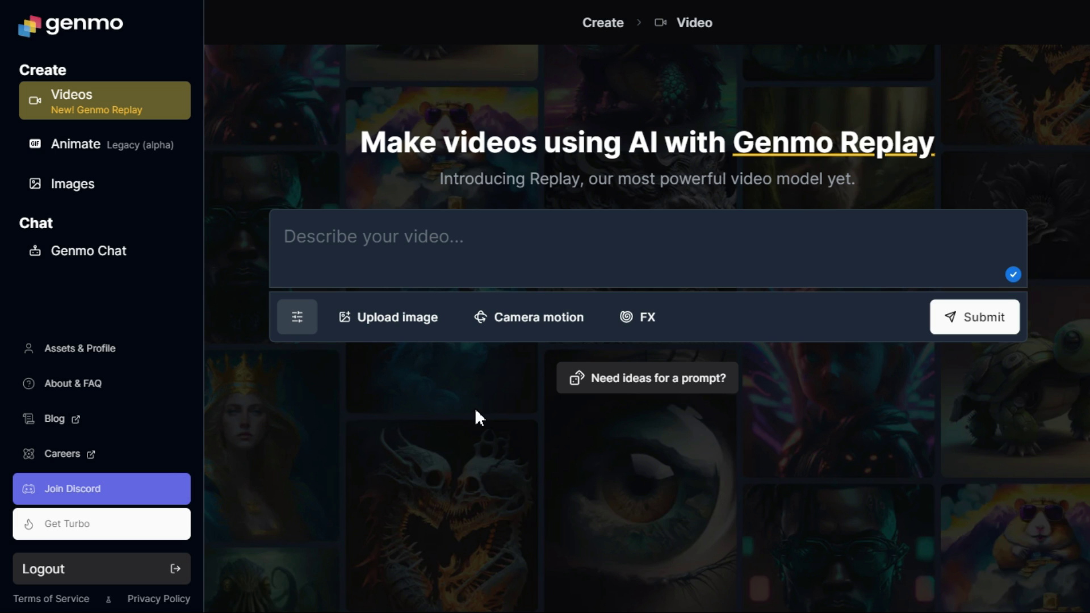
{"action": "left_click", "coordinate": [531, 321]}
Step: Use the suggested prompt 'Bunny in happy, dreamy garden', generate it, and view it full screen
{"action": "left_click", "coordinate": [587, 384]}
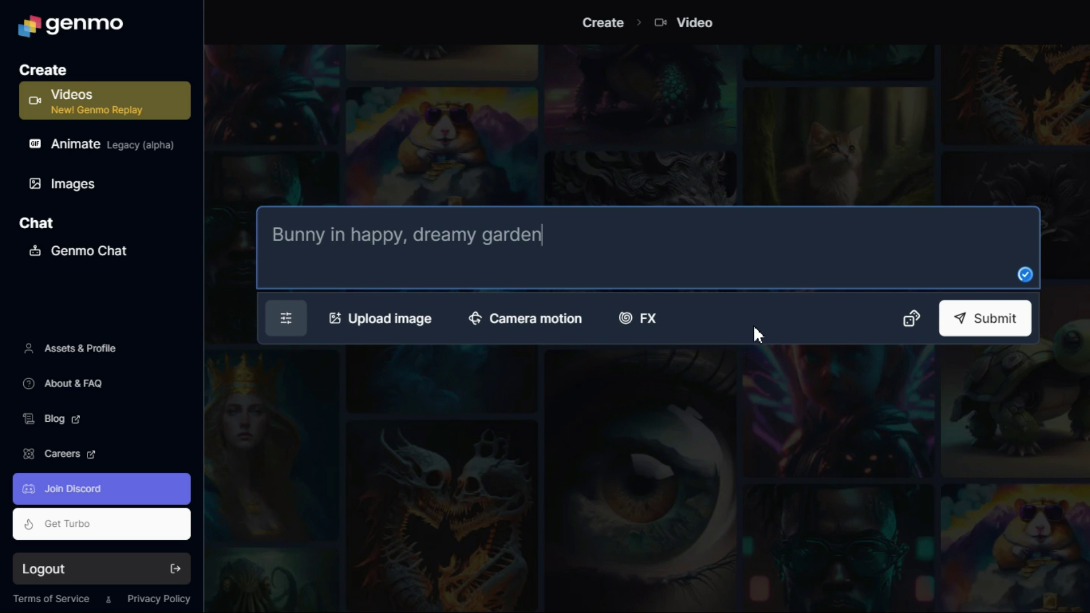
{"action": "left_click", "coordinate": [1001, 335]}
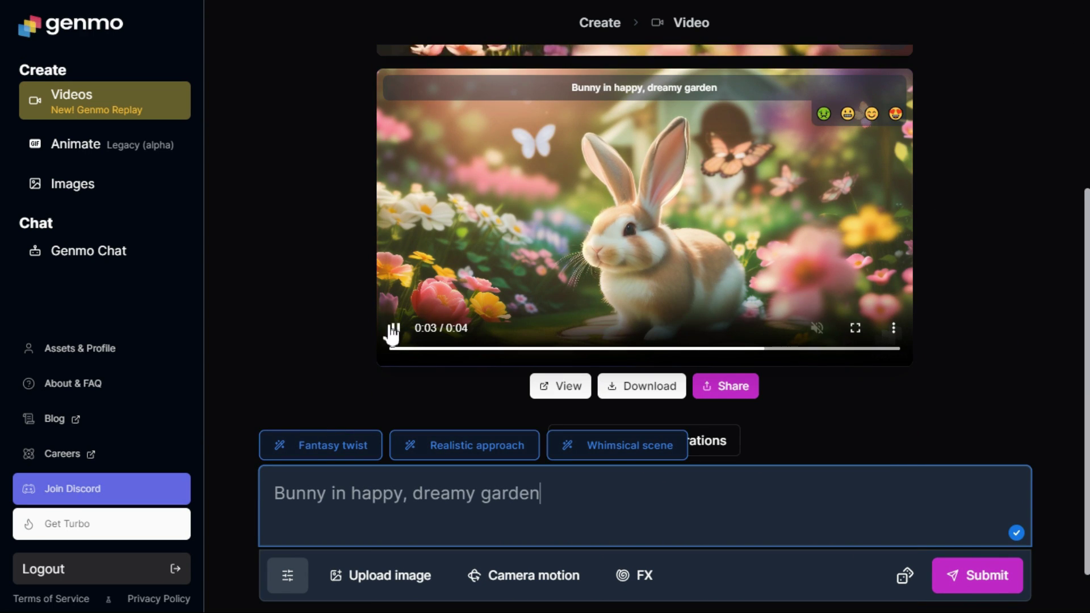
{"action": "left_click", "coordinate": [856, 329]}
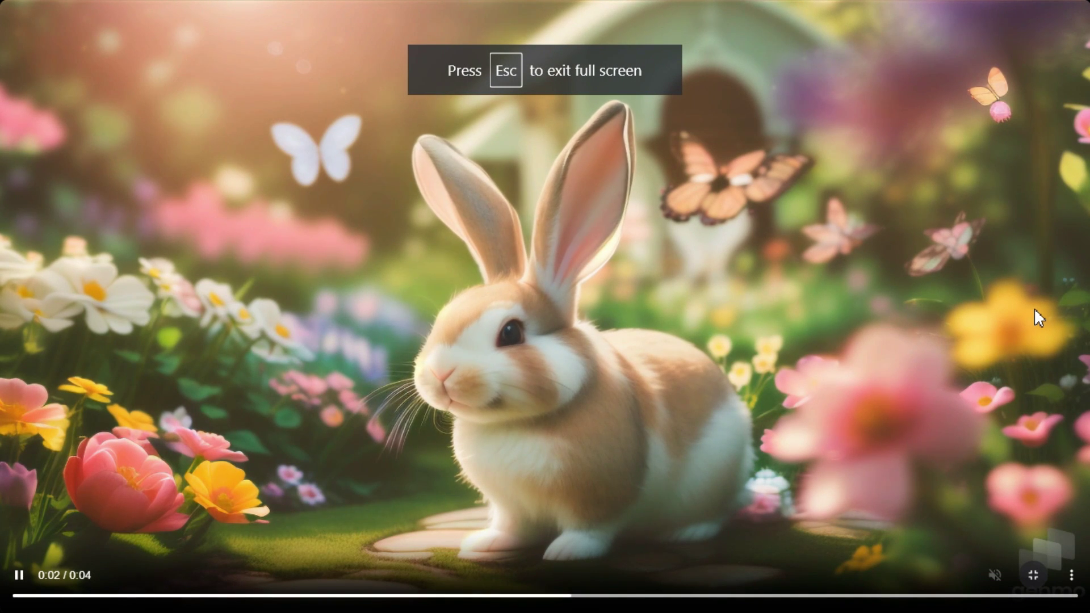
{"action": "key", "text": "Escape"}
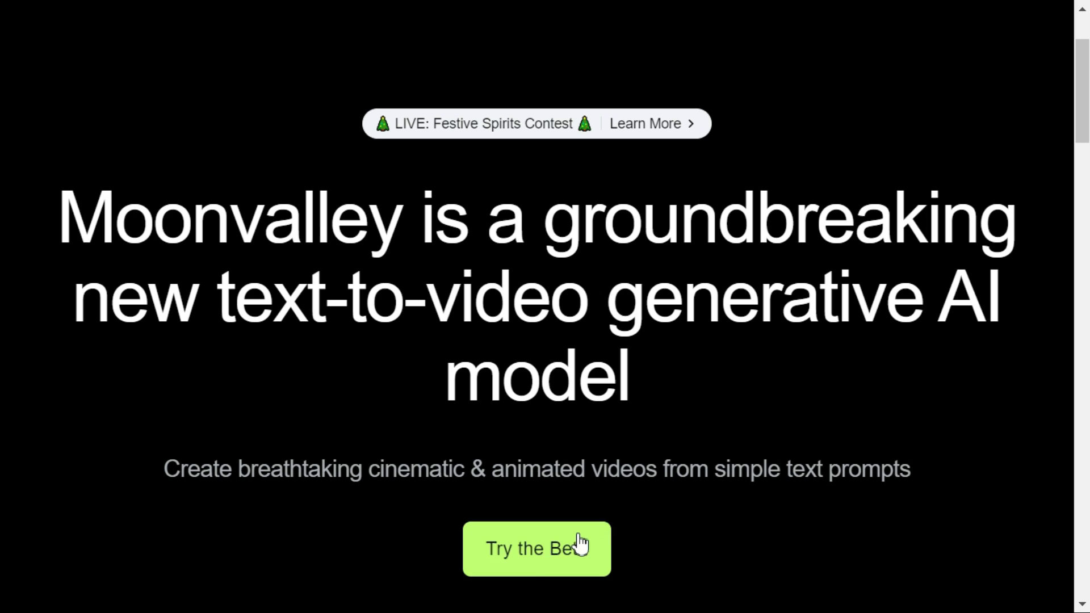
Step: Follow Moonvalley's 'Try the Beta' link to the Discord invite for the moonvalley server
{"action": "left_click", "coordinate": [529, 550]}
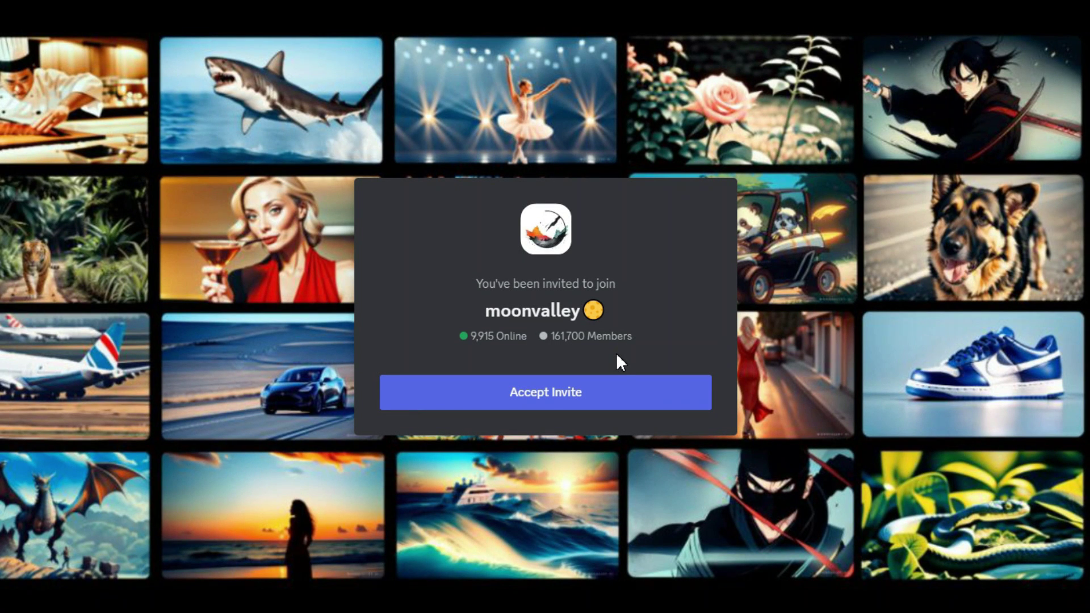
Step: Join the moonvalley Discord server and open its new-moon-6 channel
{"action": "left_click", "coordinate": [599, 399]}
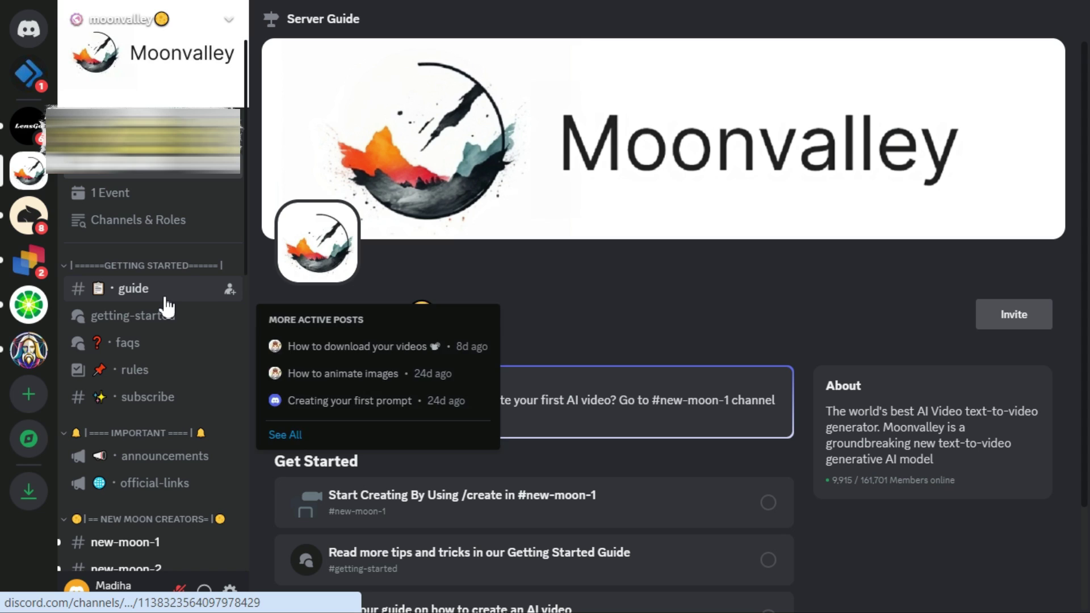
{"action": "scroll", "coordinate": [165, 307], "scroll_direction": "down", "scroll_amount": 5}
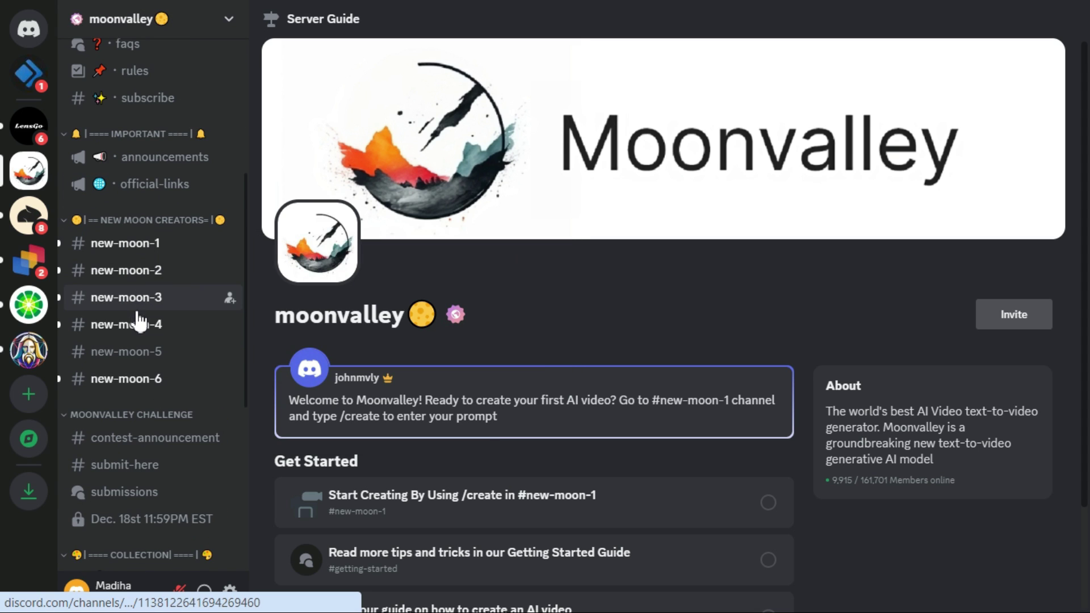
{"action": "left_click", "coordinate": [137, 383]}
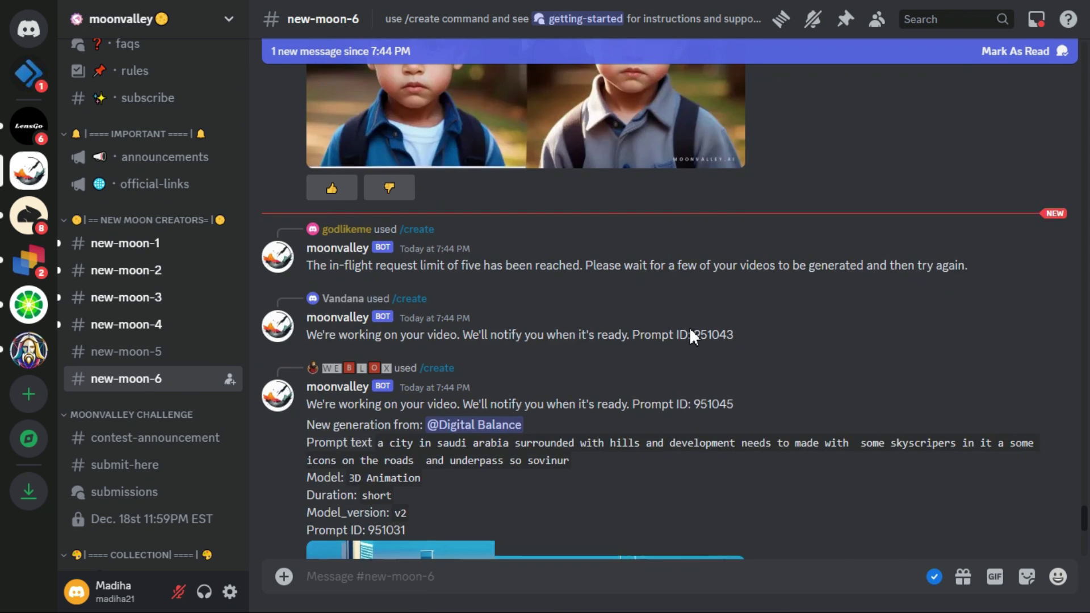
Step: Browse the channel's bot-generated videos, play the Saudi city one, and reach the newest messages
{"action": "scroll", "coordinate": [693, 339], "scroll_direction": "up", "scroll_amount": 10}
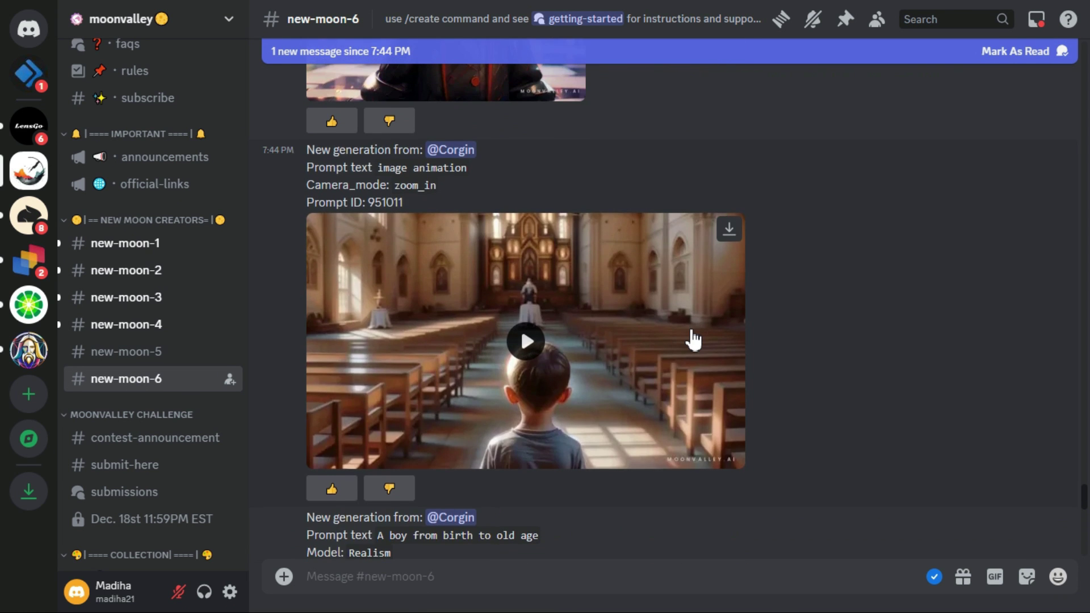
{"action": "scroll", "coordinate": [690, 331], "scroll_direction": "up", "scroll_amount": 15}
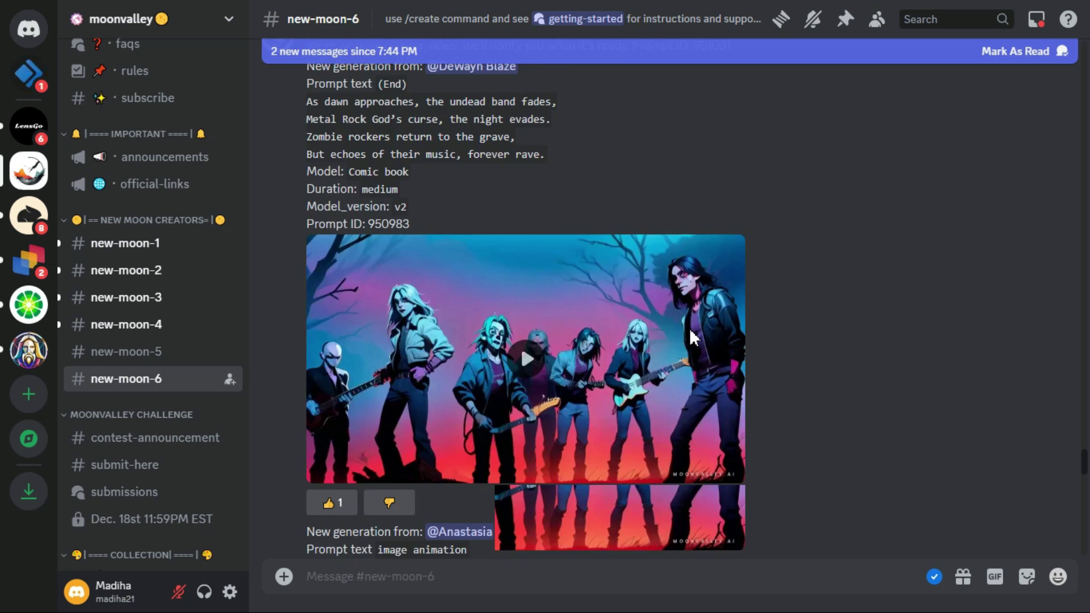
{"action": "scroll", "coordinate": [689, 330], "scroll_direction": "down", "scroll_amount": 15}
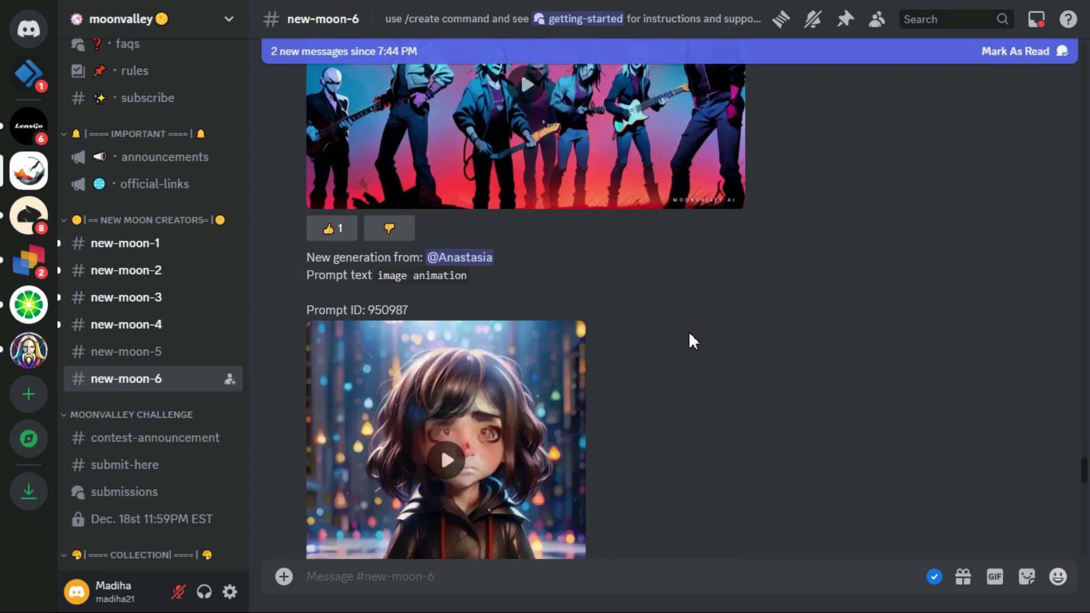
{"action": "scroll", "coordinate": [805, 372], "scroll_direction": "down", "scroll_amount": 10}
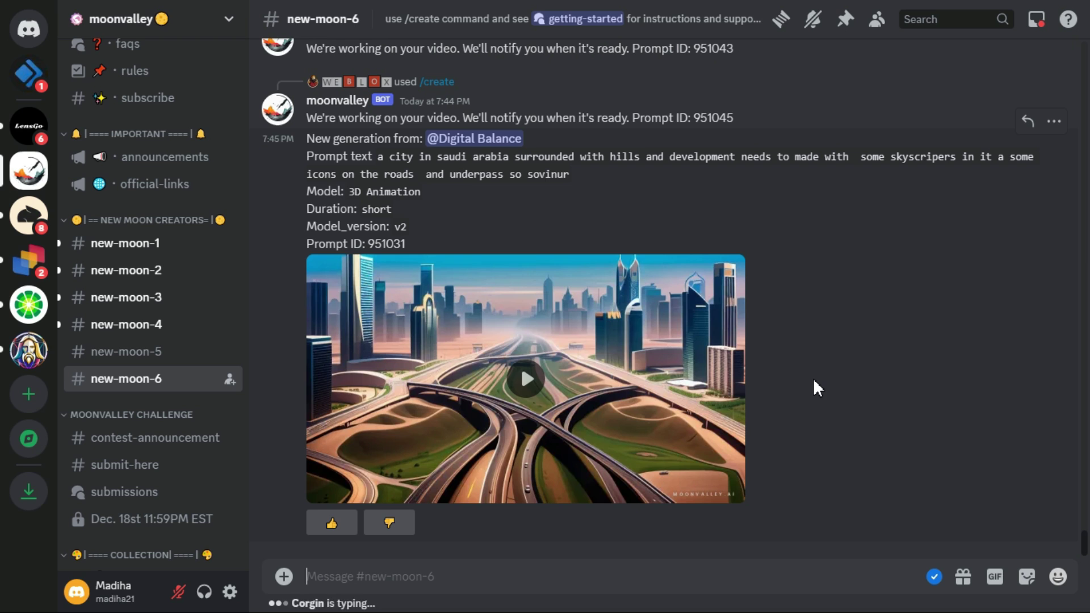
{"action": "left_click", "coordinate": [521, 384]}
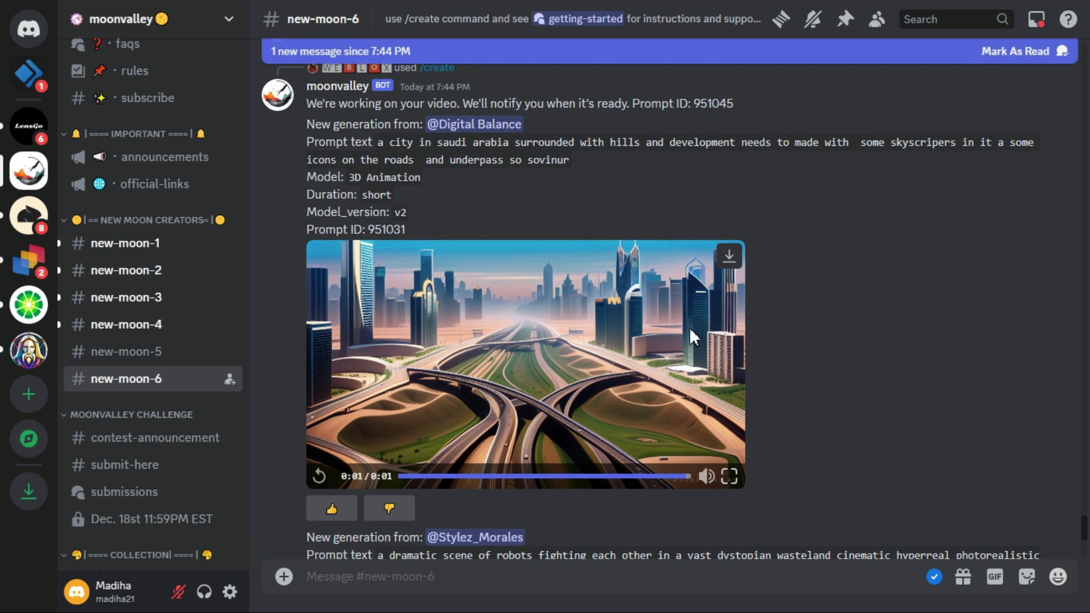
{"action": "scroll", "coordinate": [795, 353], "scroll_direction": "down", "scroll_amount": 3}
{"action": "scroll", "coordinate": [904, 374], "scroll_direction": "down", "scroll_amount": 10}
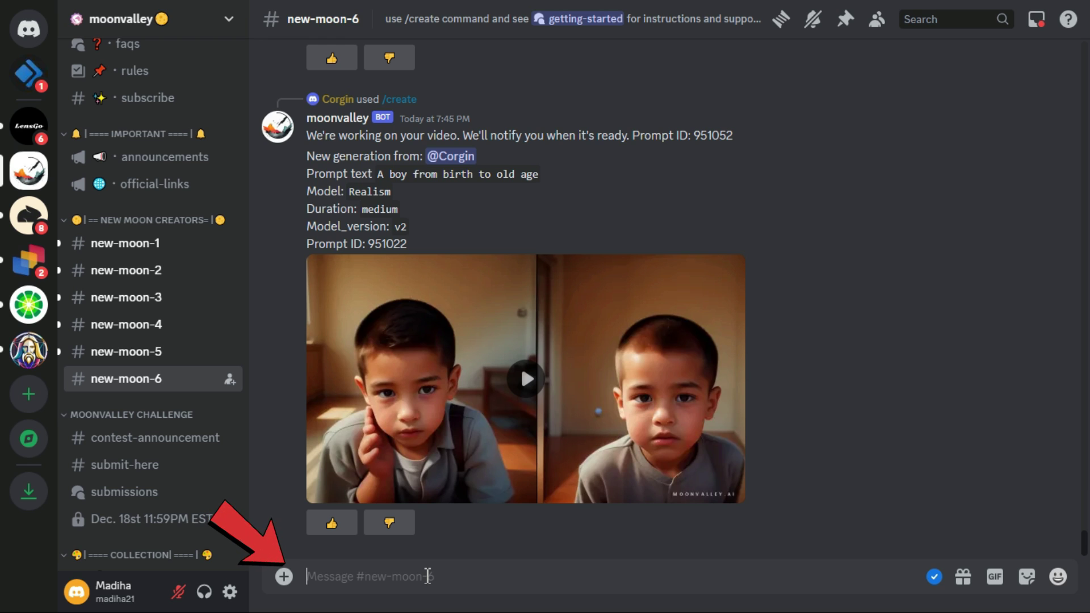
Step: Draft a /create command with prompt 'Beautiful girl, walking on a street, searching on mobile, realistic, cinematic'
{"action": "type", "text": "/"}
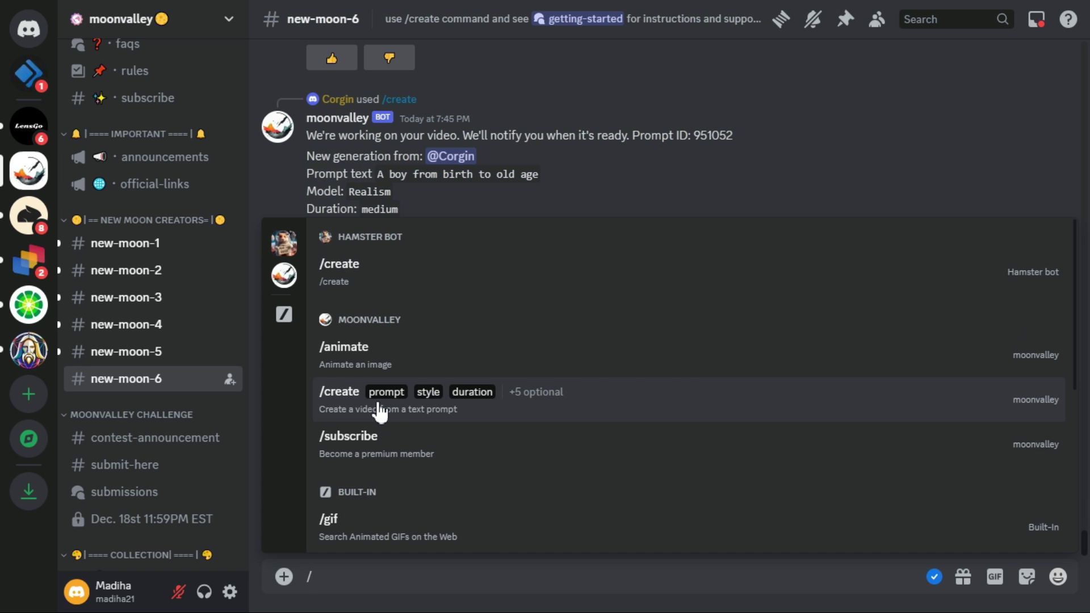
{"action": "left_click", "coordinate": [379, 413]}
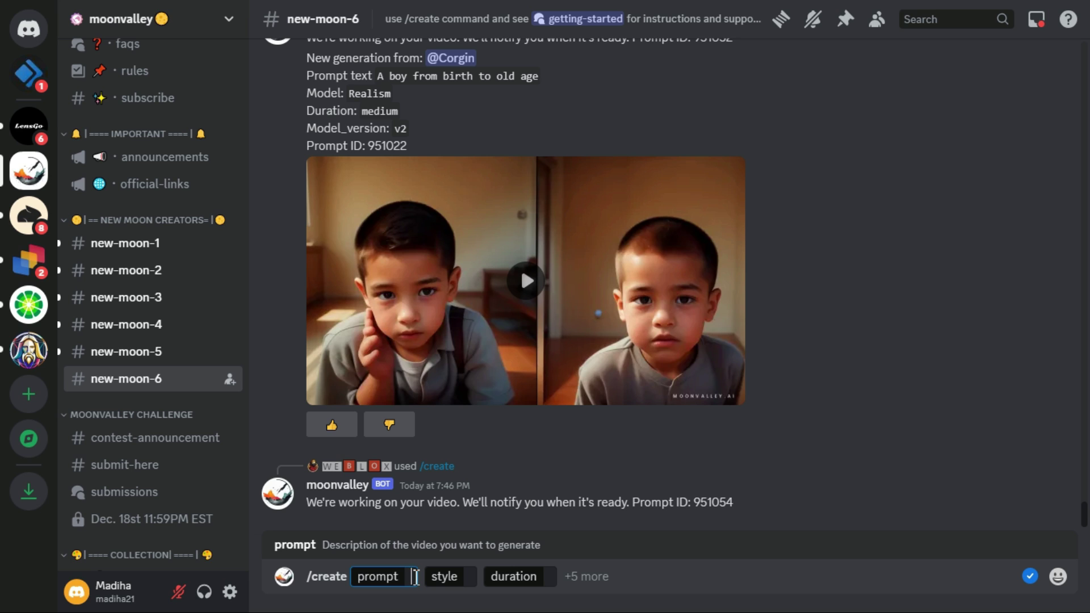
{"action": "type", "text": "Beautiful girl, walking on a street, searching on mobile, realistic, cinematic"}
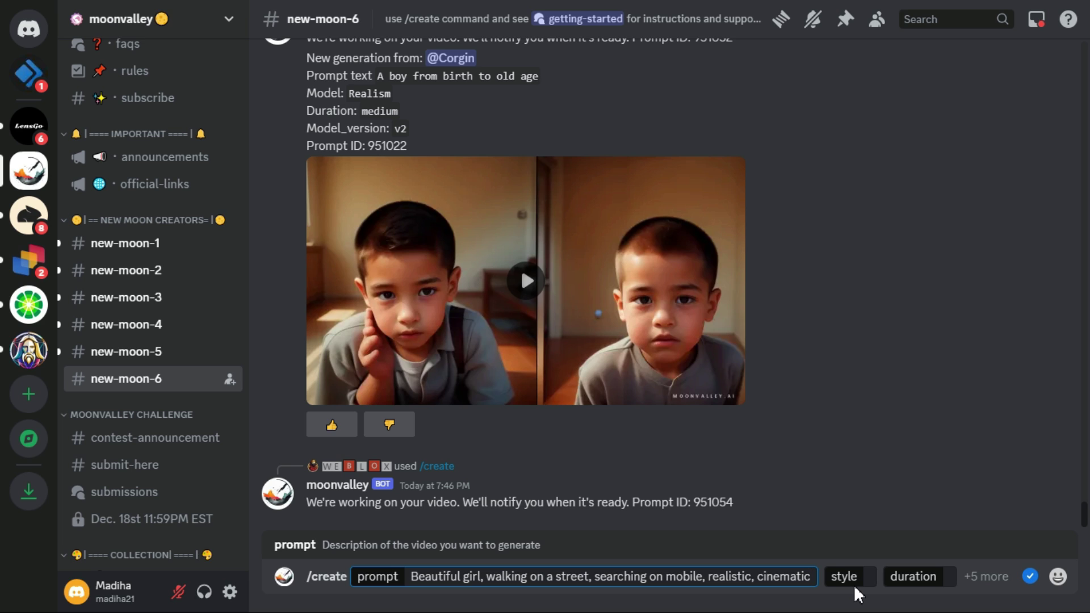
Step: Send the street-girl /create request with Realism style and Medium duration
{"action": "left_click", "coordinate": [869, 579]}
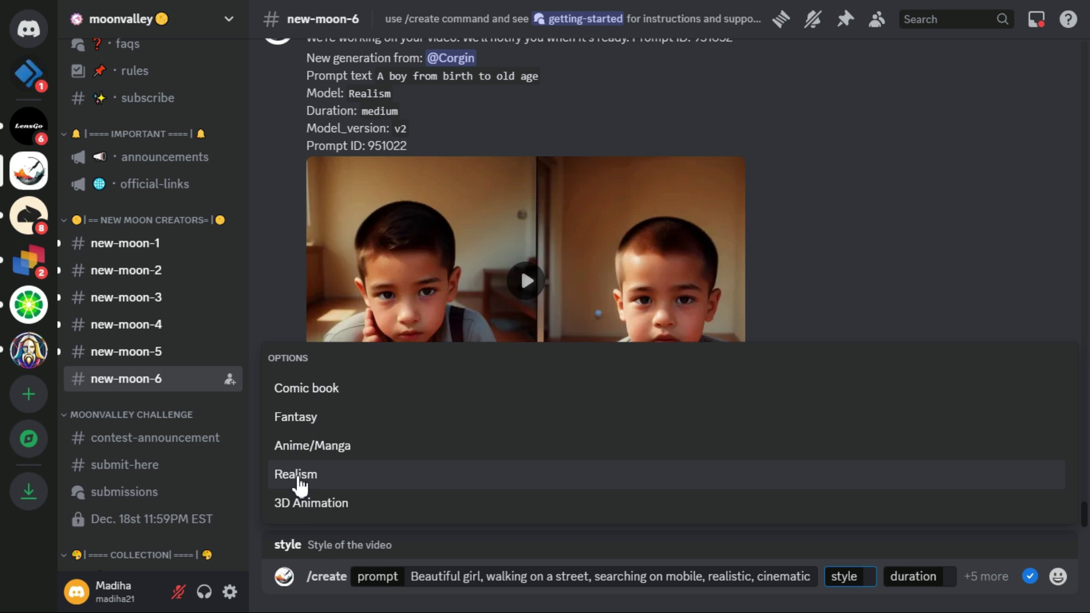
{"action": "left_click", "coordinate": [296, 474]}
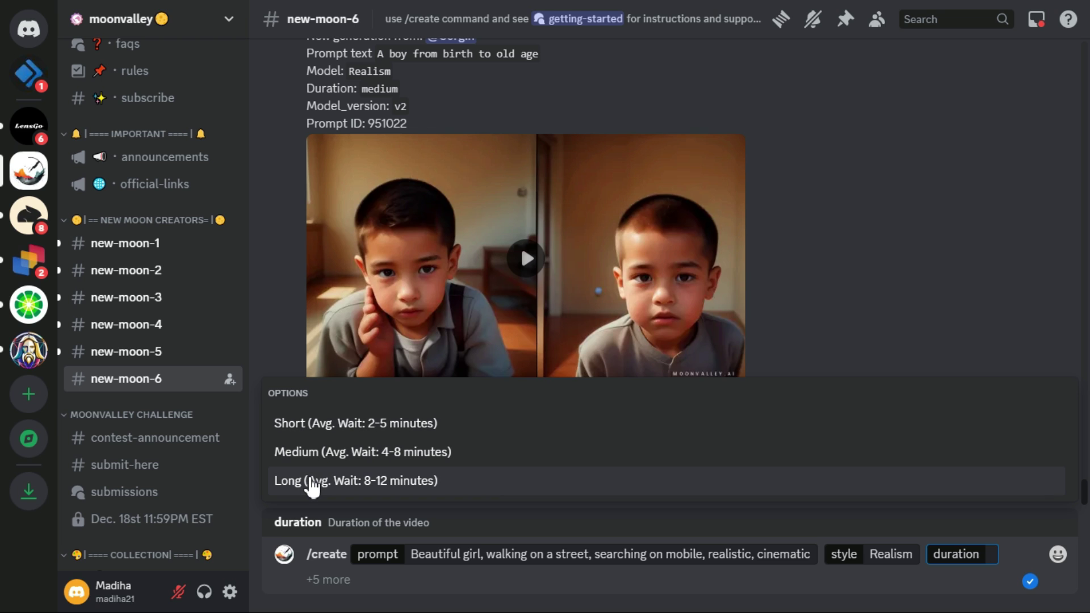
{"action": "left_click", "coordinate": [380, 454]}
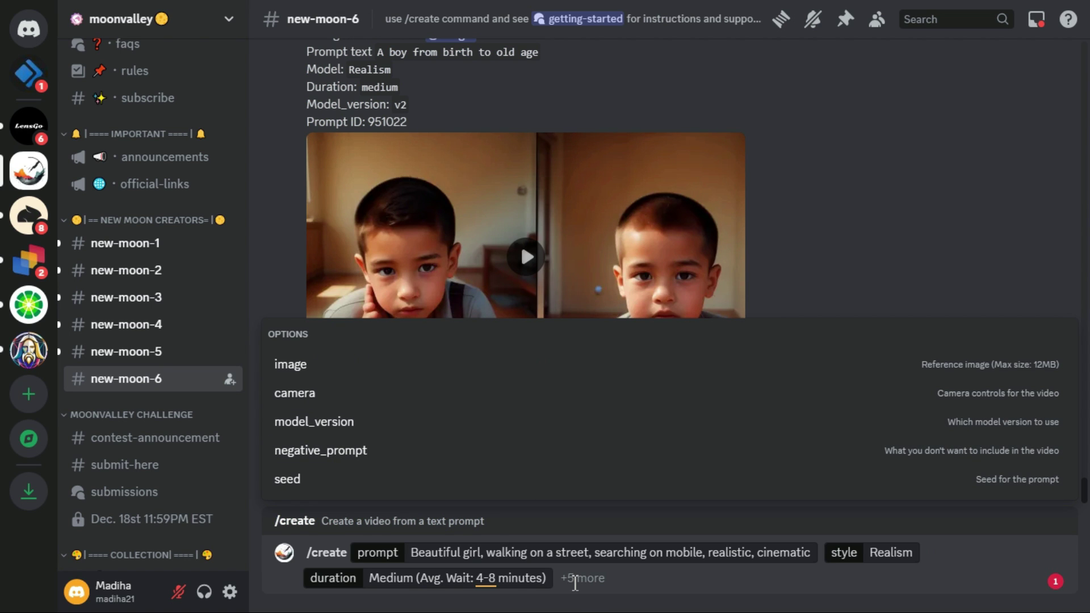
{"action": "key", "text": "Return"}
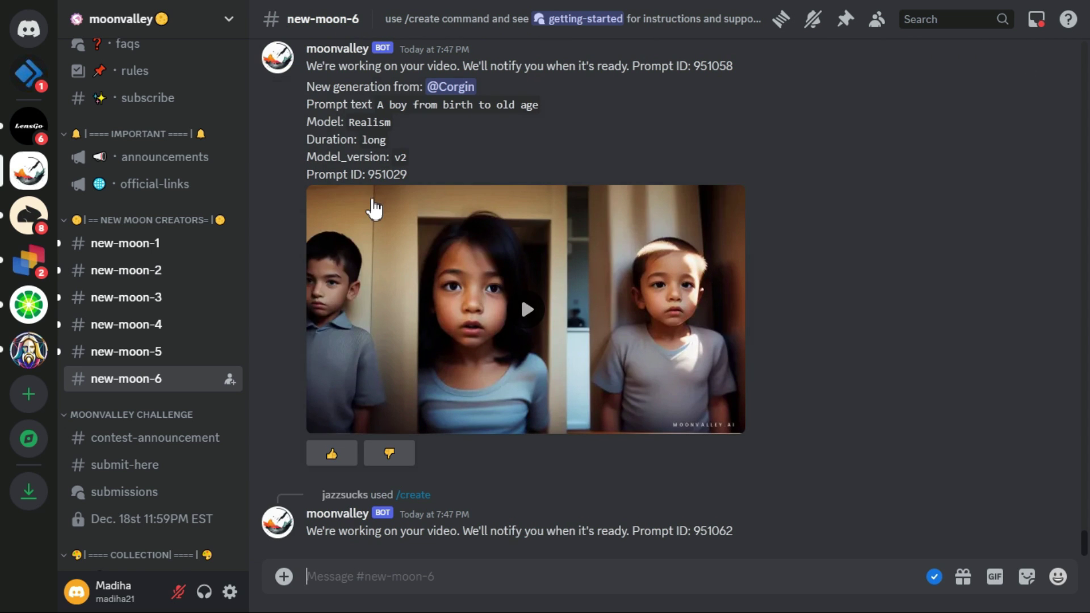
Step: Play the bot's finished red-haired street-girl video in full screen
{"action": "scroll", "coordinate": [375, 214], "scroll_direction": "up", "scroll_amount": 2}
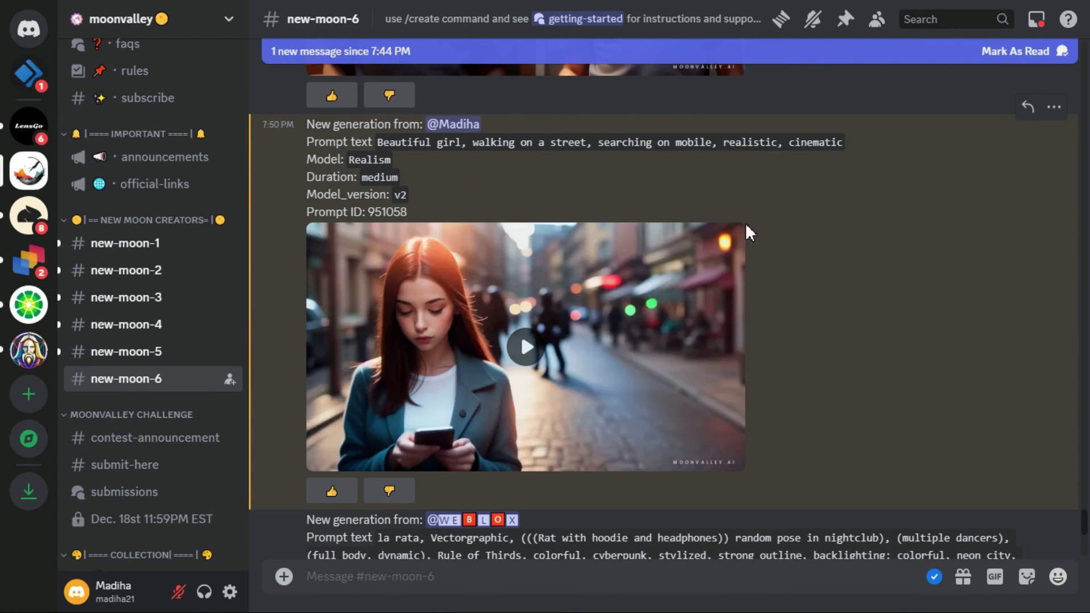
{"action": "left_click", "coordinate": [525, 347]}
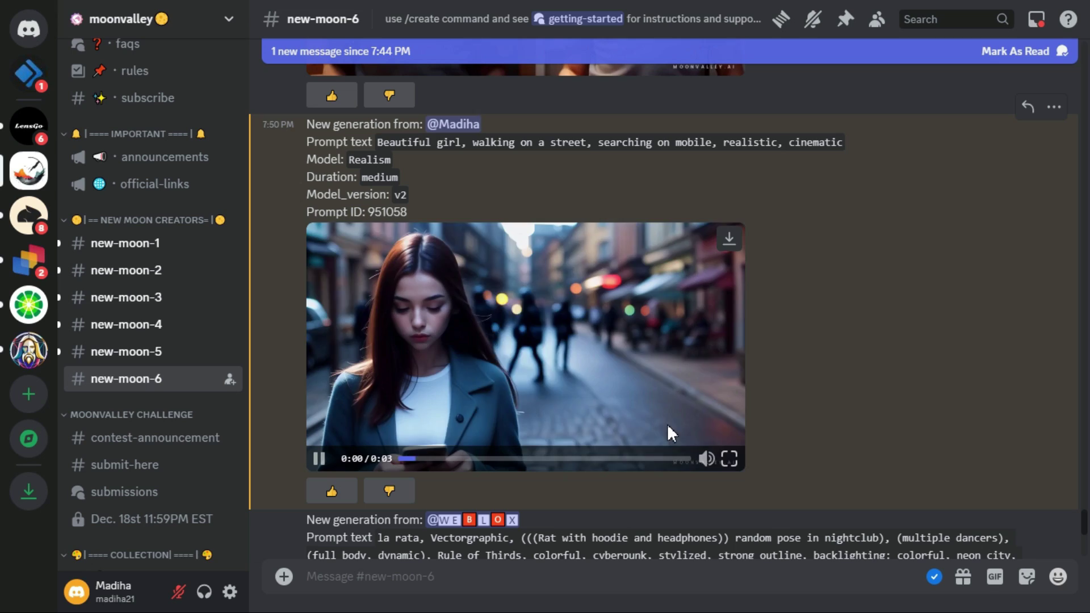
{"action": "left_click", "coordinate": [728, 458]}
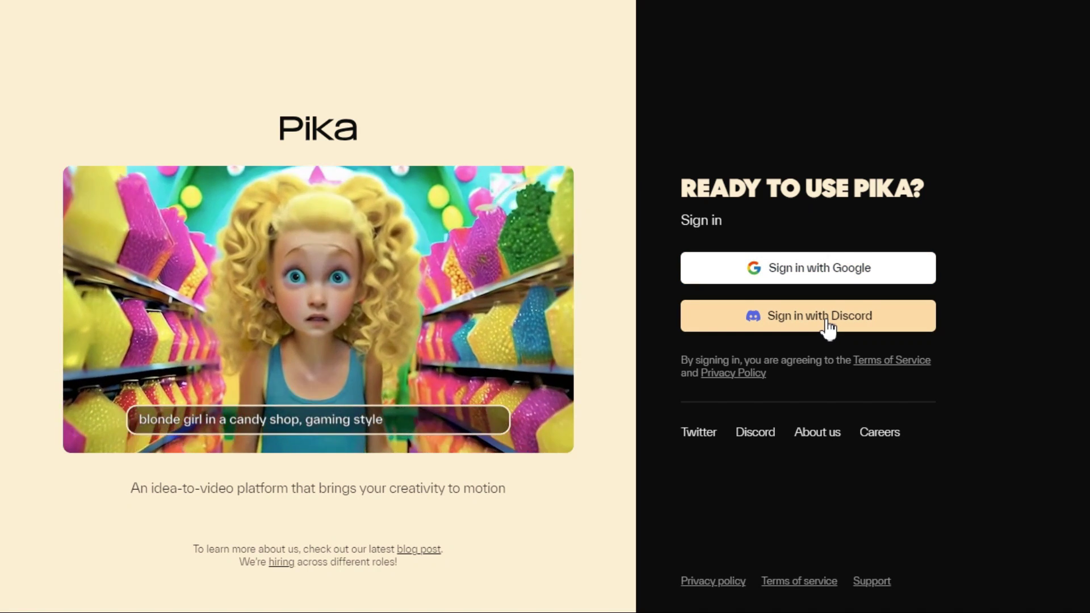
Step: Sign in to Pika with the Discord account and scroll the Christmas-themed Explore gallery
{"action": "left_click", "coordinate": [828, 327]}
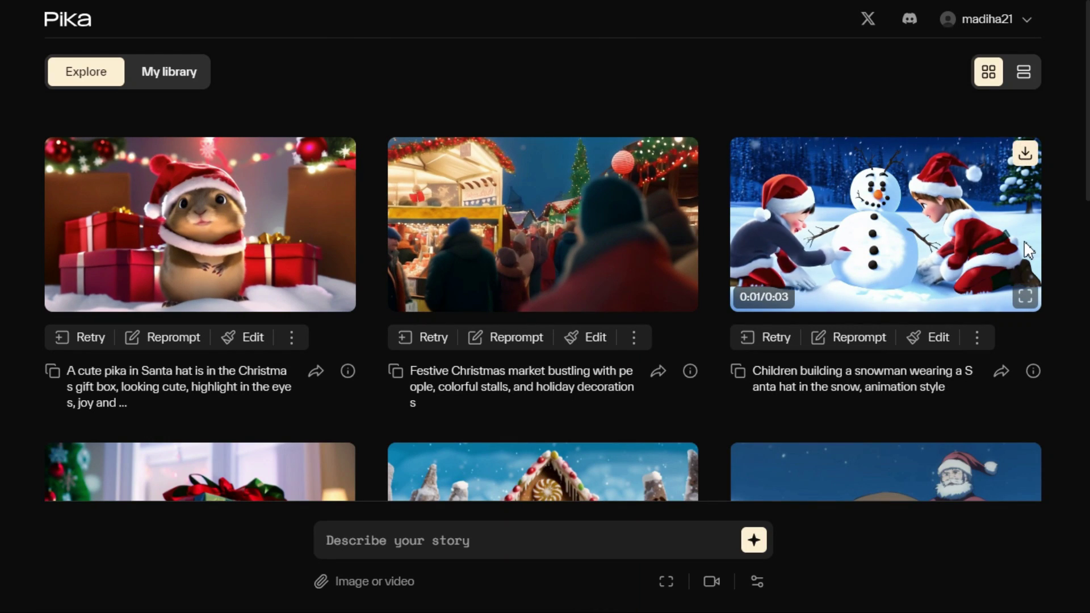
{"action": "scroll", "coordinate": [977, 253], "scroll_direction": "down", "scroll_amount": 6}
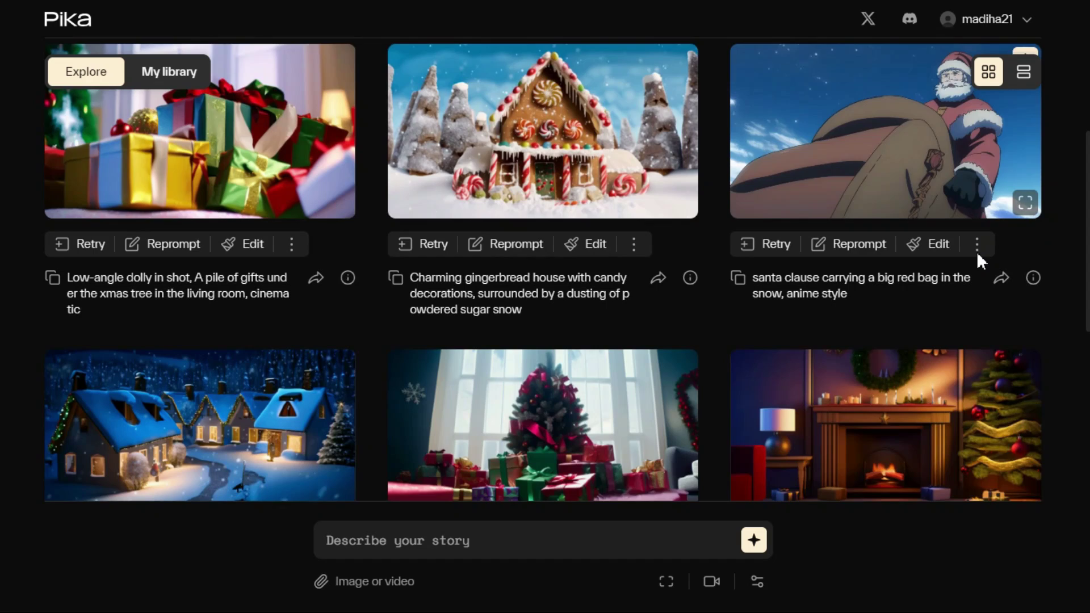
{"action": "scroll", "coordinate": [977, 251], "scroll_direction": "down", "scroll_amount": 6}
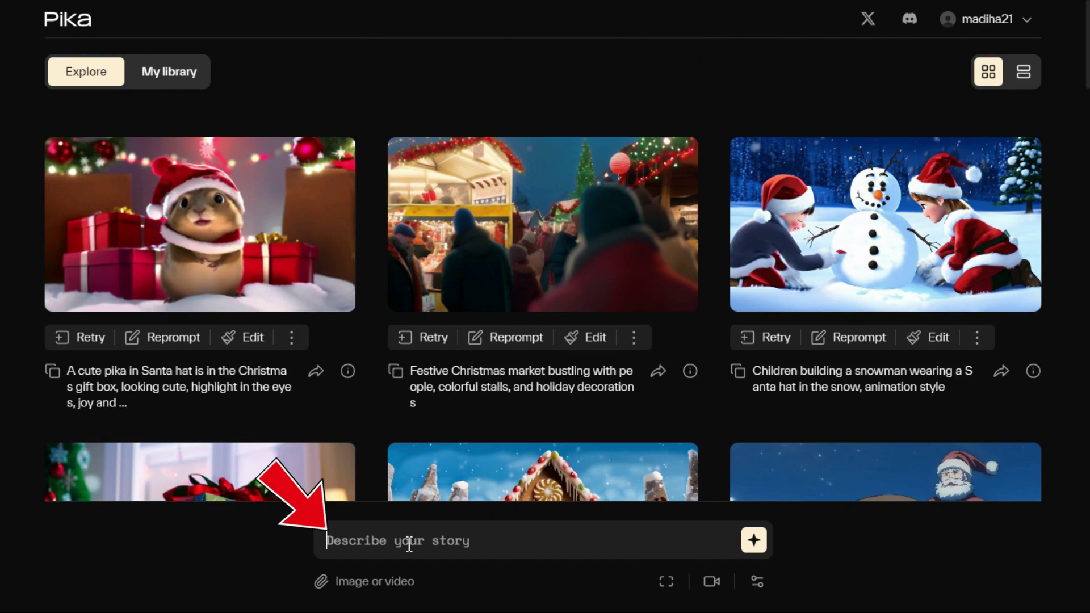
Step: Enter the prompt 'a cute pink rabbit with a xmas hat, unreal engine', keeping 16:9 at 24 fps
{"action": "type", "text": "a cute pink rabbit with a xmas hat, unreal engine"}
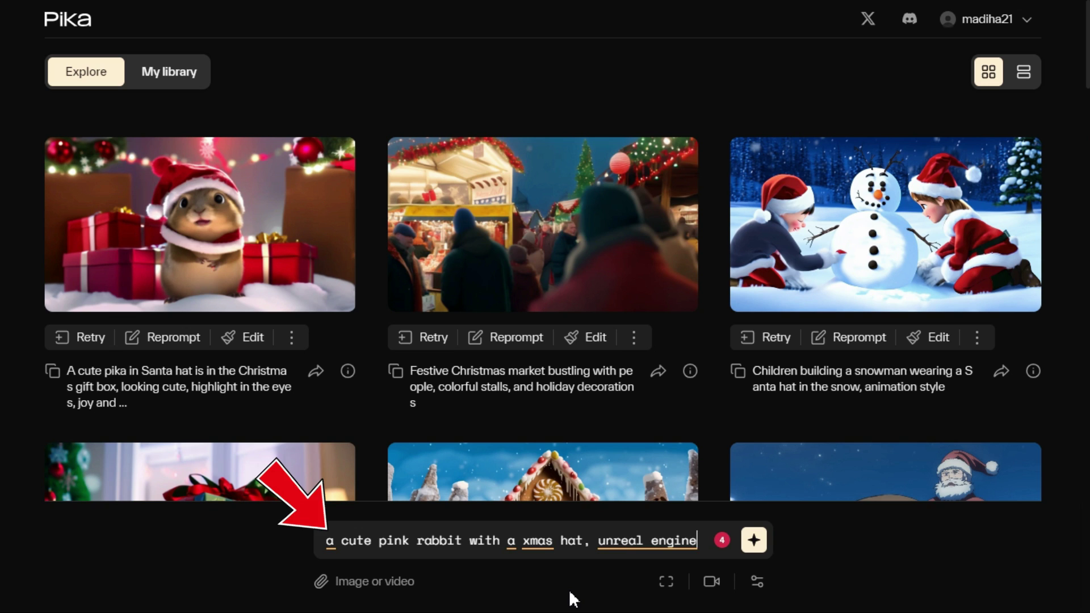
{"action": "left_click", "coordinate": [666, 580]}
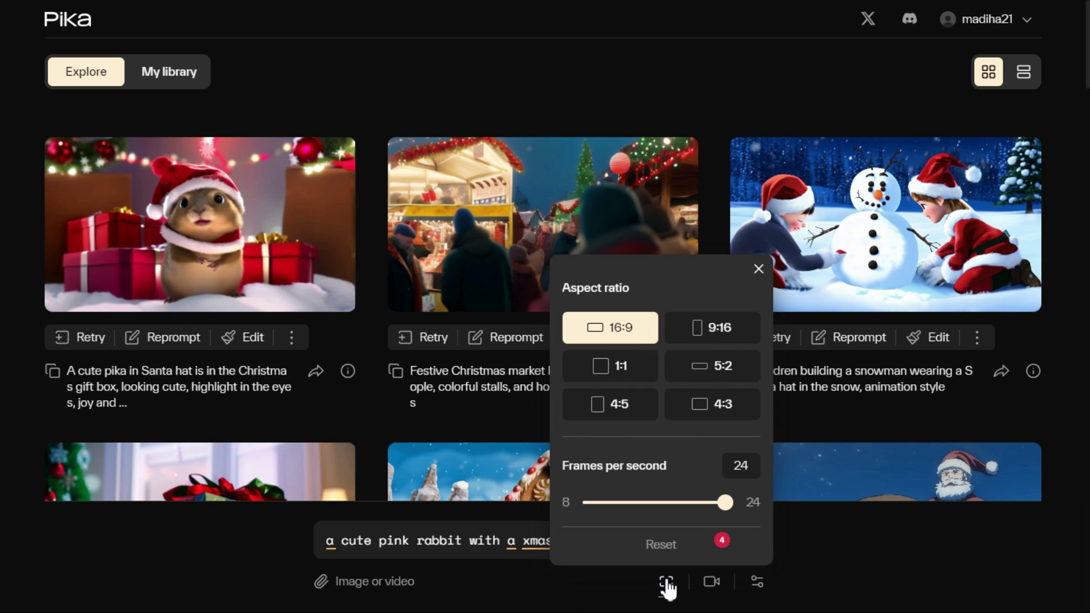
{"action": "left_click", "coordinate": [725, 329]}
{"action": "left_click", "coordinate": [729, 372]}
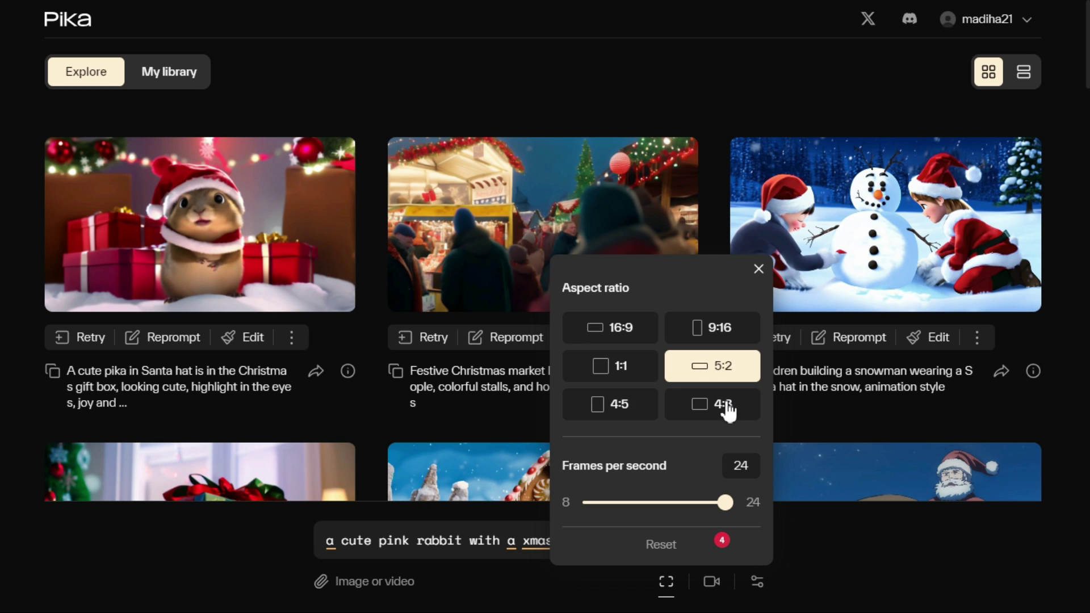
{"action": "left_click", "coordinate": [713, 406]}
{"action": "left_click", "coordinate": [616, 403]}
{"action": "left_click", "coordinate": [615, 327]}
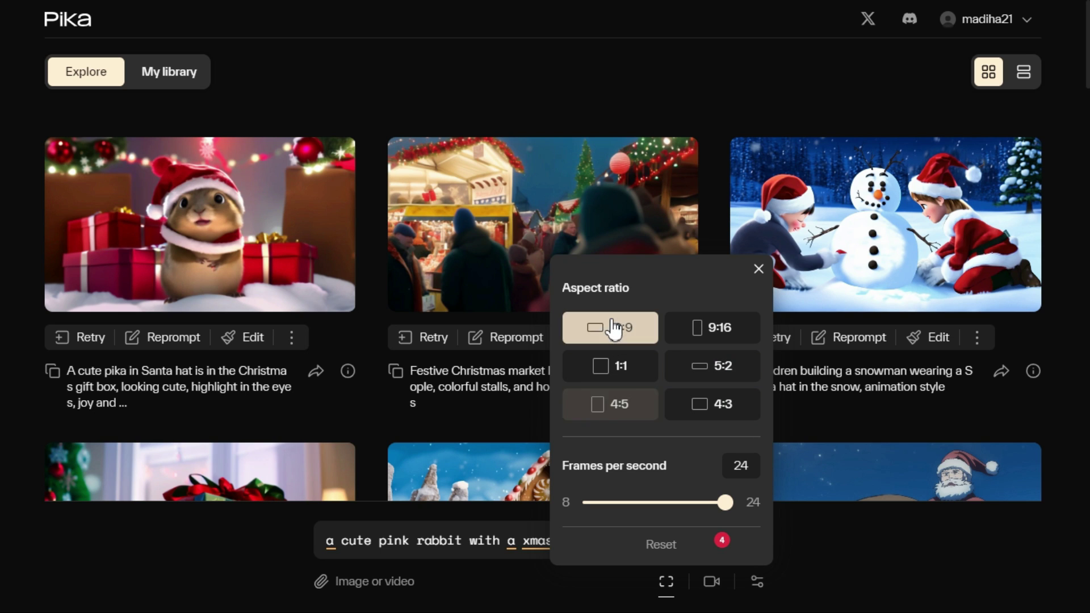
{"action": "mouse_move", "coordinate": [723, 504]}
{"action": "left_mouse_down"}
{"action": "mouse_move", "coordinate": [702, 505]}
{"action": "mouse_move", "coordinate": [739, 508]}
{"action": "left_mouse_up"}
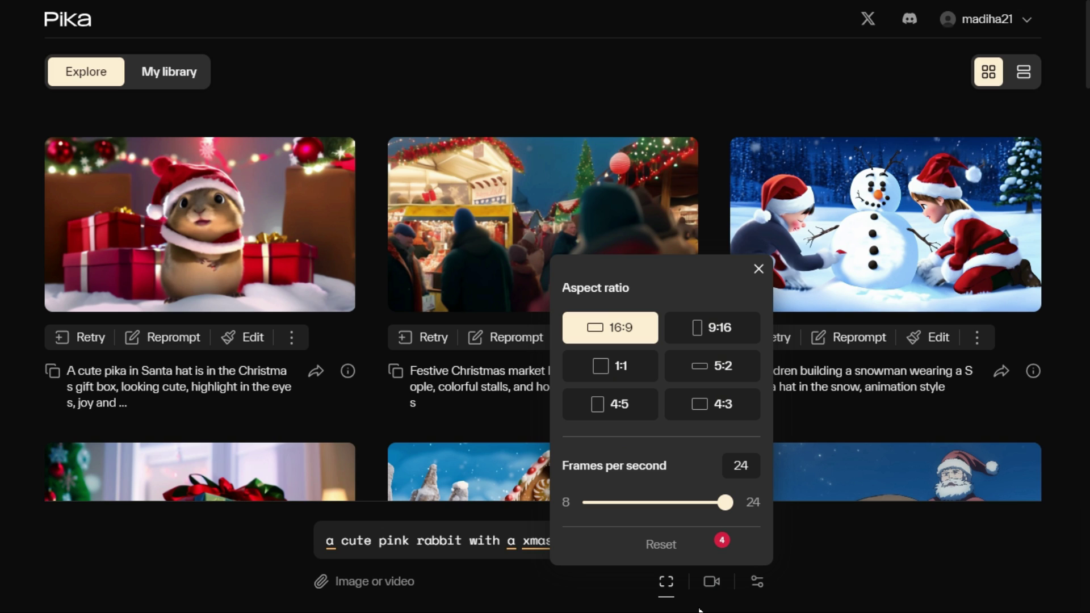
Step: Set strength of motion to 2 and lower consistency with the text to 14
{"action": "left_click", "coordinate": [710, 591]}
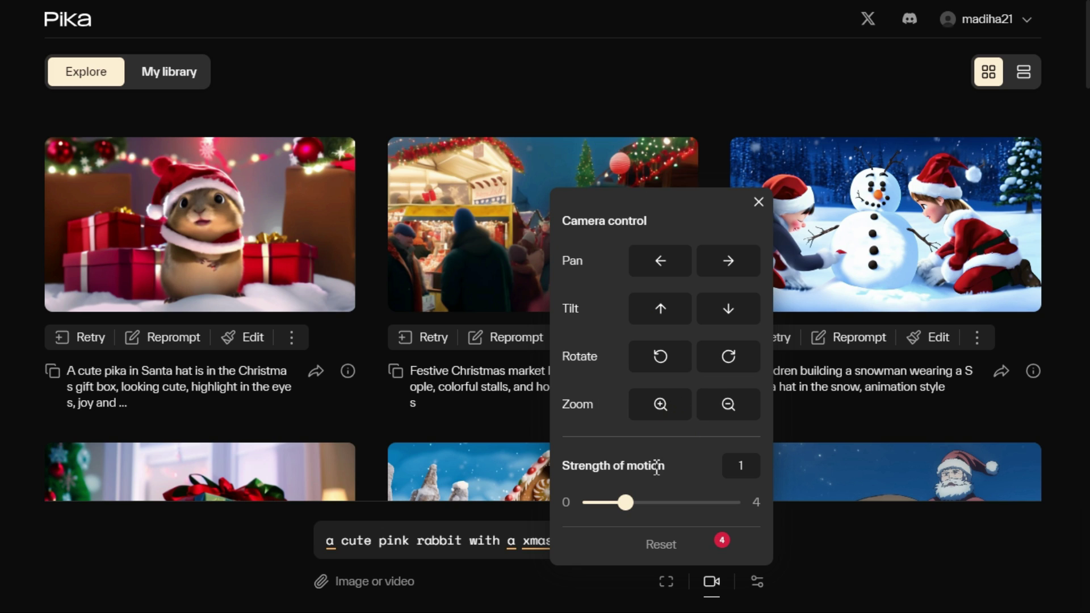
{"action": "mouse_move", "coordinate": [627, 517]}
{"action": "left_mouse_down"}
{"action": "mouse_move", "coordinate": [650, 515]}
{"action": "mouse_move", "coordinate": [625, 516]}
{"action": "left_mouse_up"}
{"action": "left_click", "coordinate": [758, 589]}
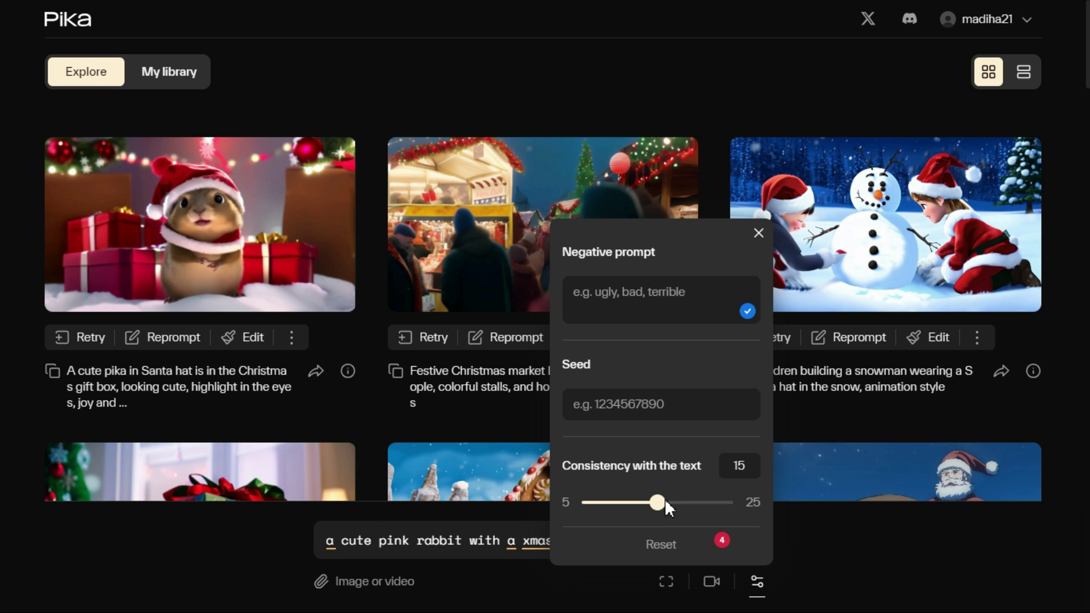
{"action": "mouse_move", "coordinate": [660, 511]}
{"action": "left_mouse_down"}
{"action": "mouse_move", "coordinate": [643, 513]}
{"action": "mouse_move", "coordinate": [657, 511]}
{"action": "left_mouse_up"}
Step: Generate the 3-second pink rabbit video and play it enlarged from My library
{"action": "left_click", "coordinate": [793, 603]}
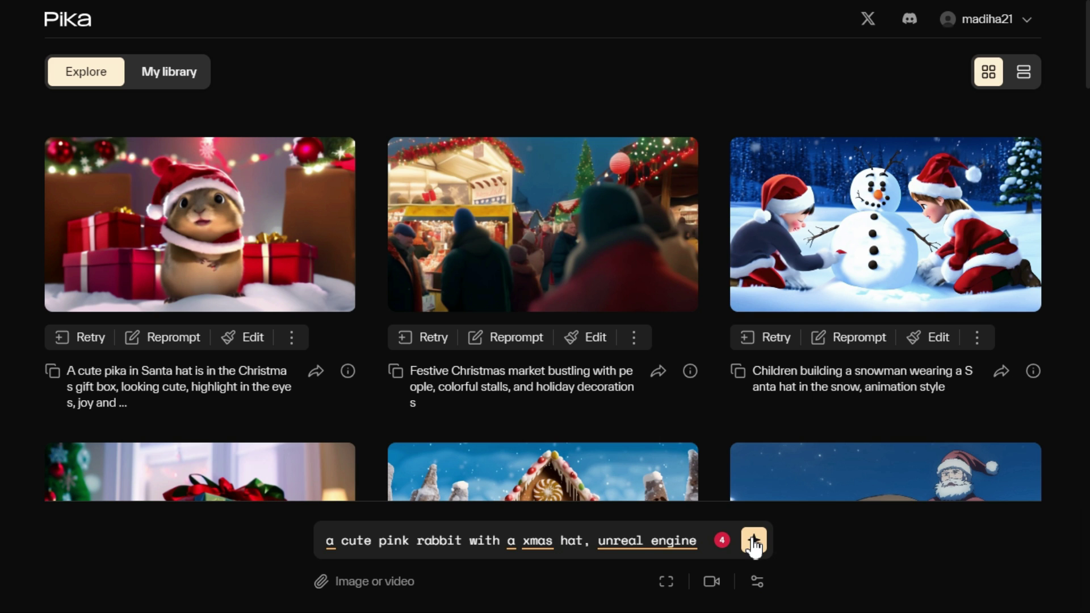
{"action": "left_click", "coordinate": [754, 542]}
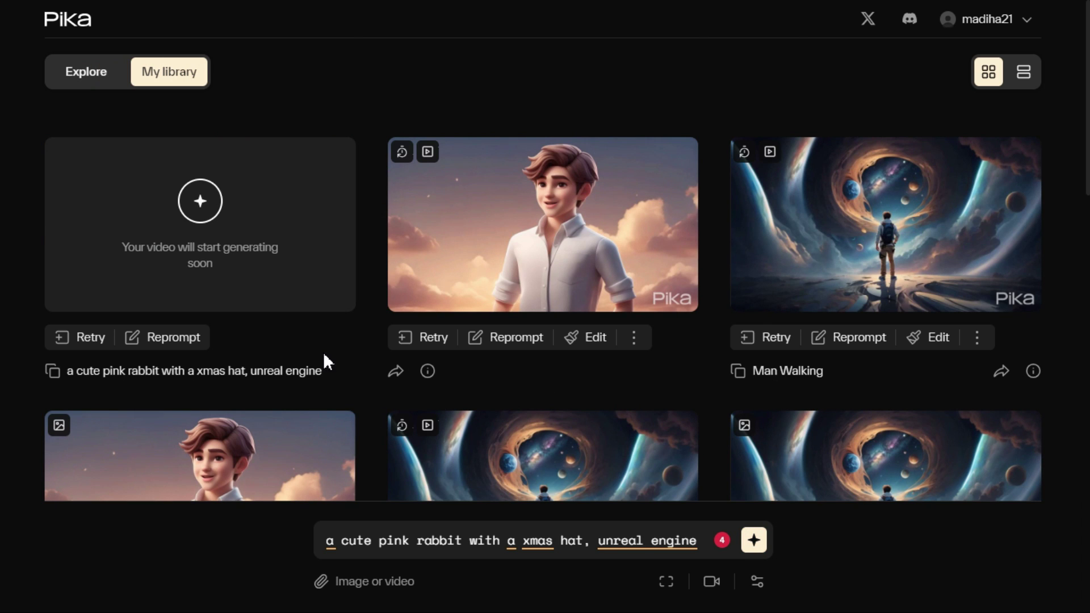
{"action": "scroll", "coordinate": [327, 360], "scroll_direction": "down", "scroll_amount": 2}
{"action": "mouse_move", "coordinate": [302, 163]}
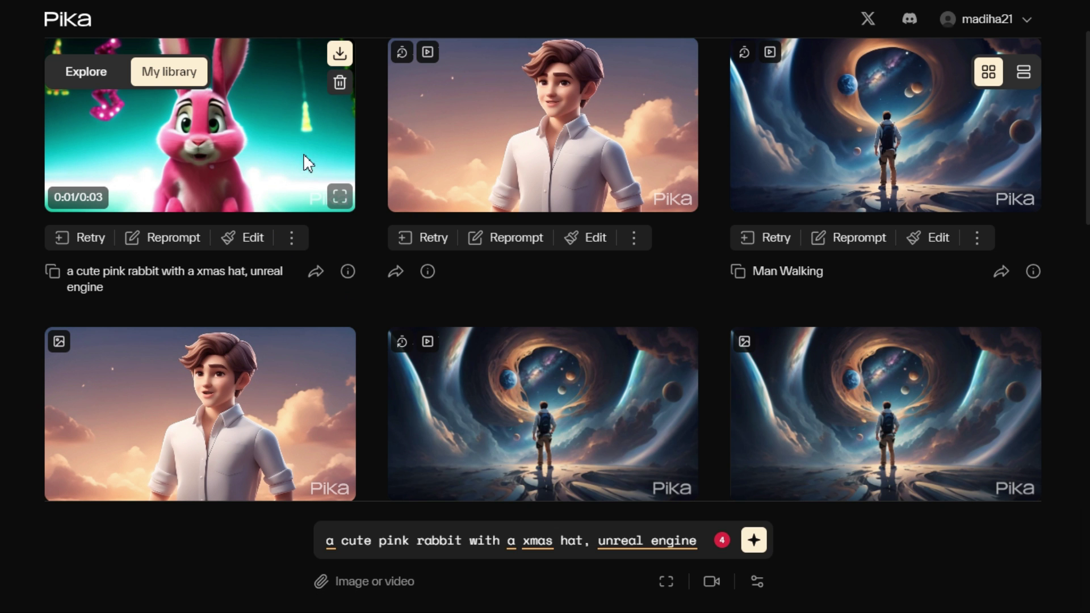
{"action": "left_click", "coordinate": [340, 197]}
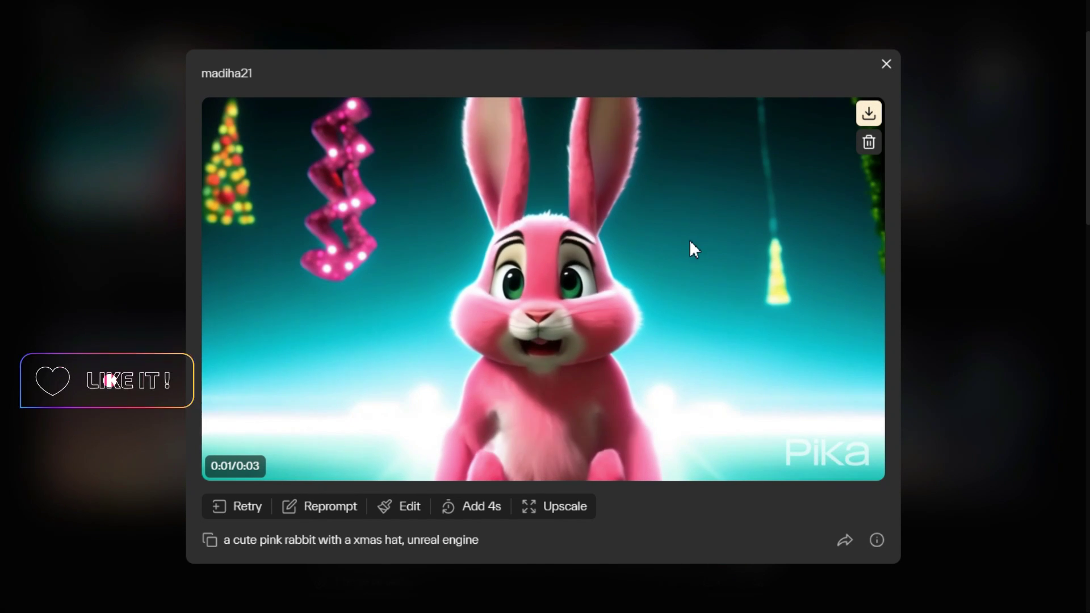